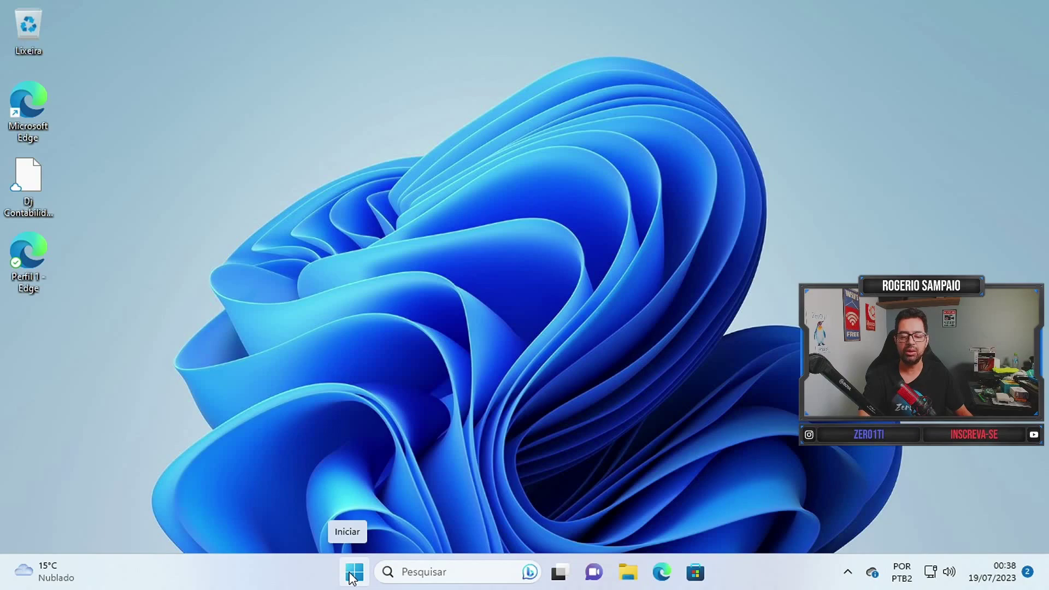
# Open the Windows power options, and on the Ventoy boot screen choose linuxmint-21.2-cinnamon-64bit.iso.
pyautogui.click(351, 579)
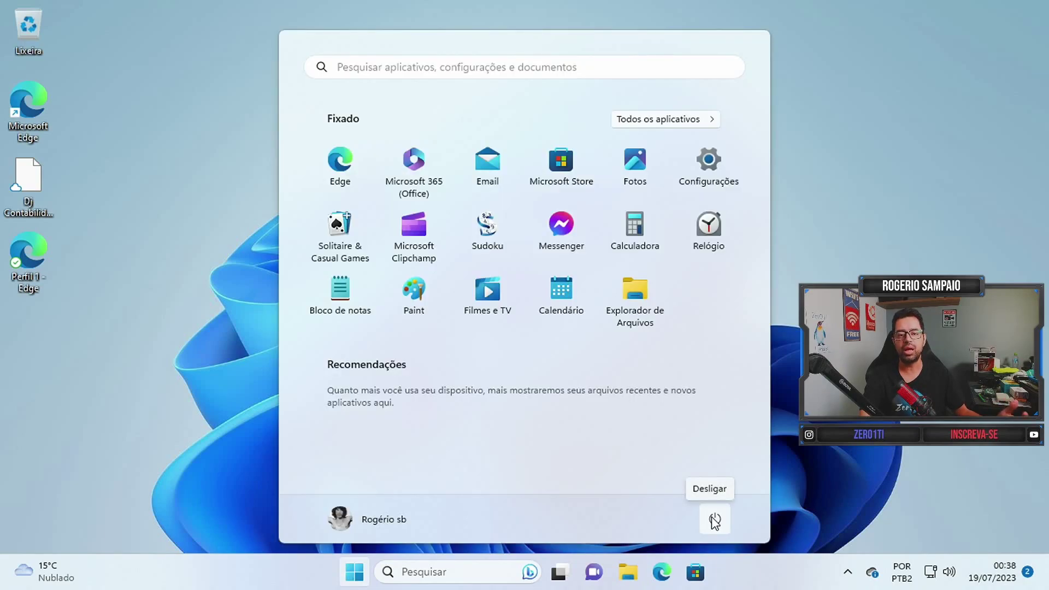
pyautogui.click(714, 521)
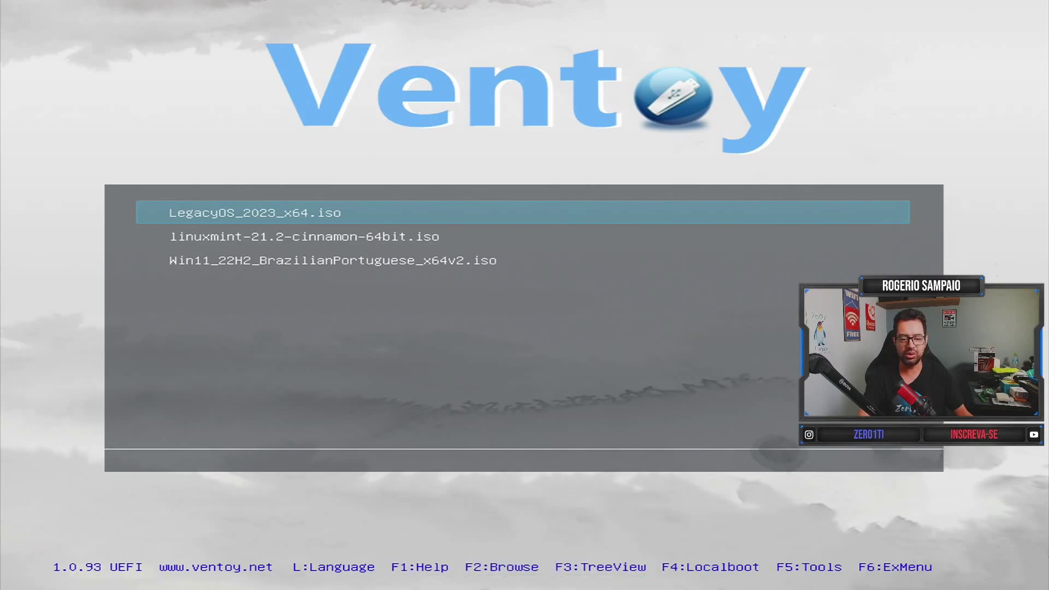
pyautogui.press('Down')
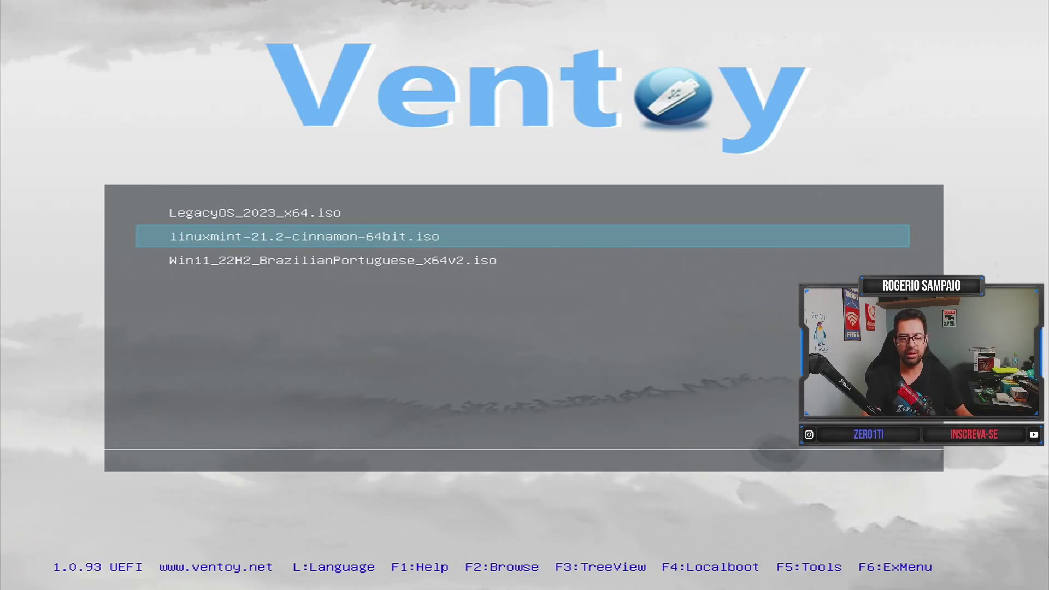
pyautogui.press('Return')
# Go through the GRUB boot entries and boot Start Linux Mint 21.2 Cinnamon 64-bit.
pyautogui.press('Down')
pyautogui.press('Up')
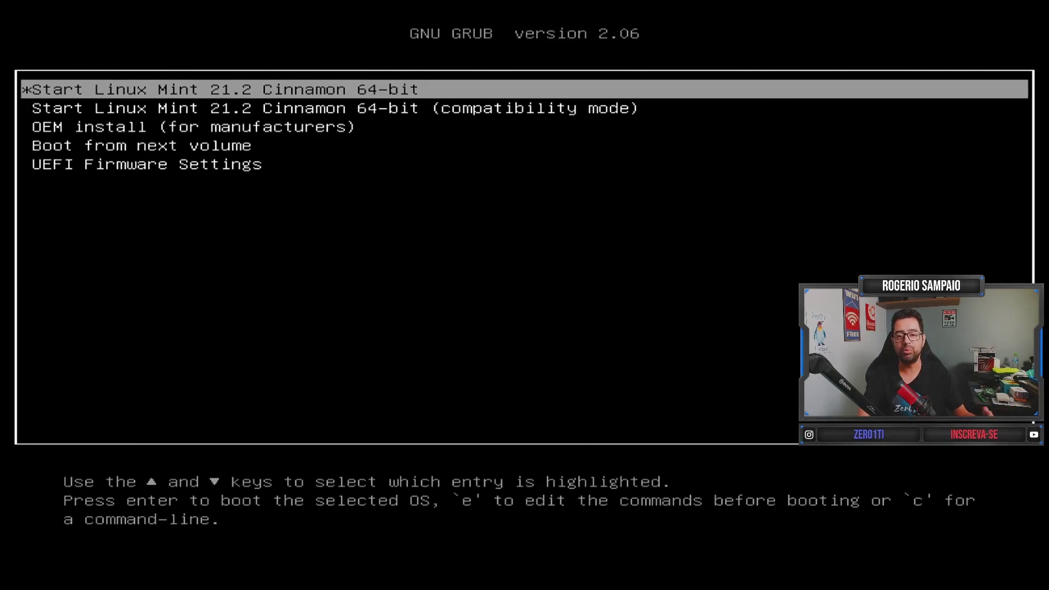
pyautogui.press('Down')
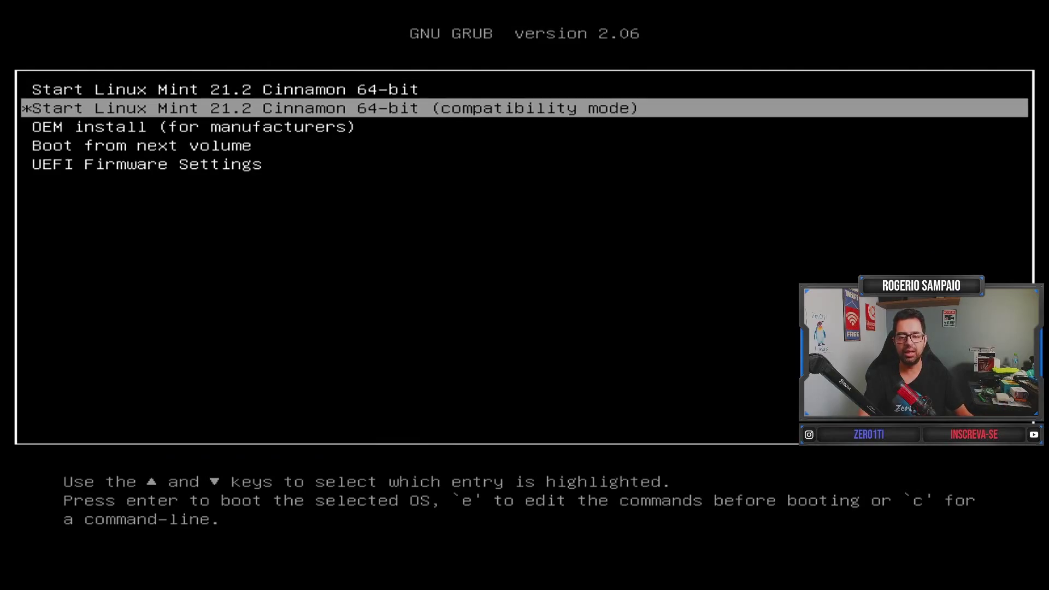
pyautogui.press('Down')
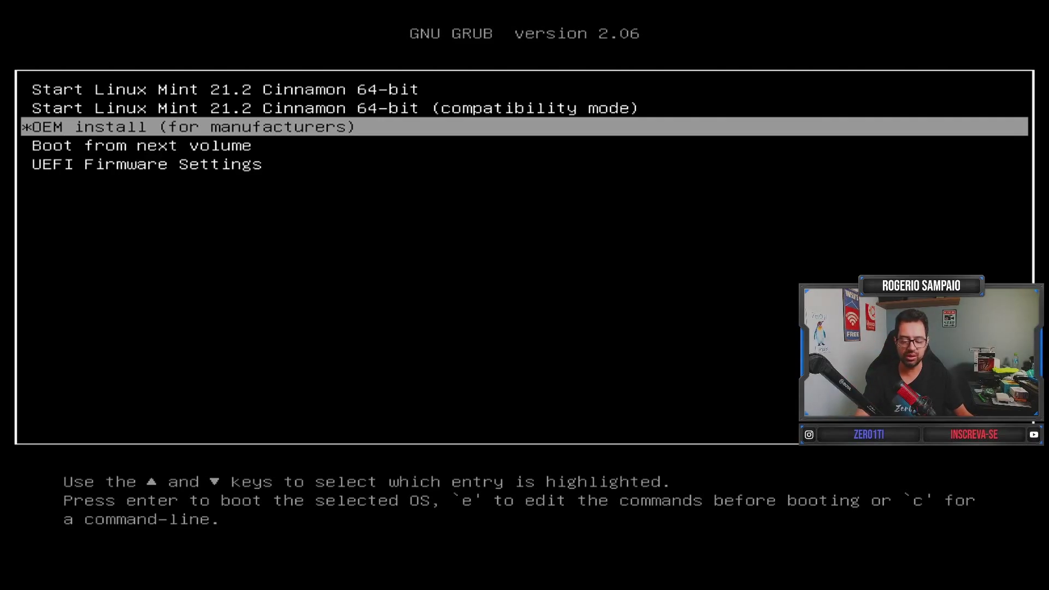
pyautogui.press('Up')
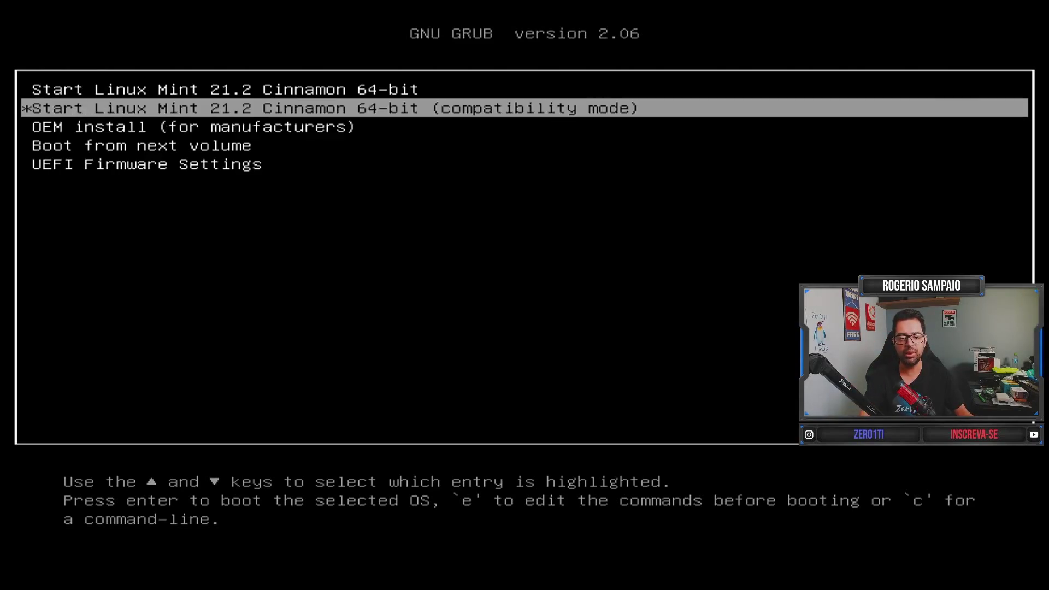
pyautogui.press('Up')
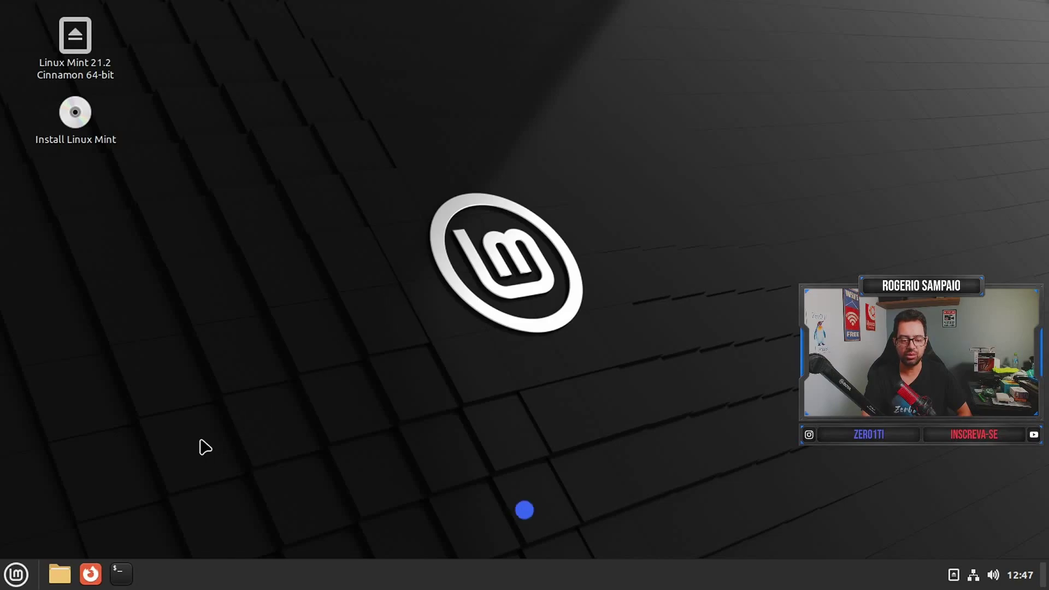
pyautogui.click(16, 573)
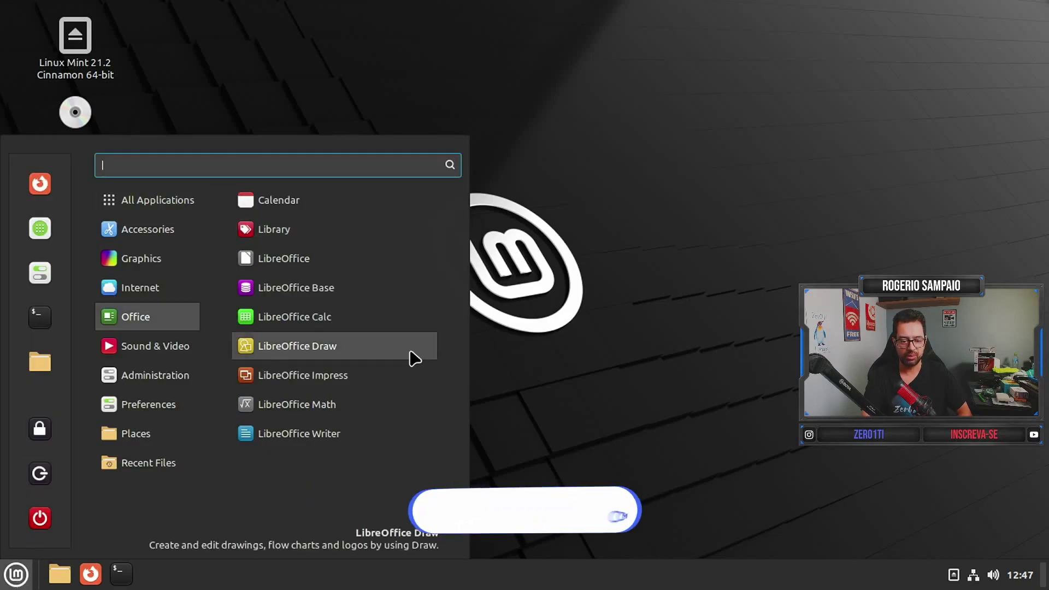
pyautogui.click(637, 132)
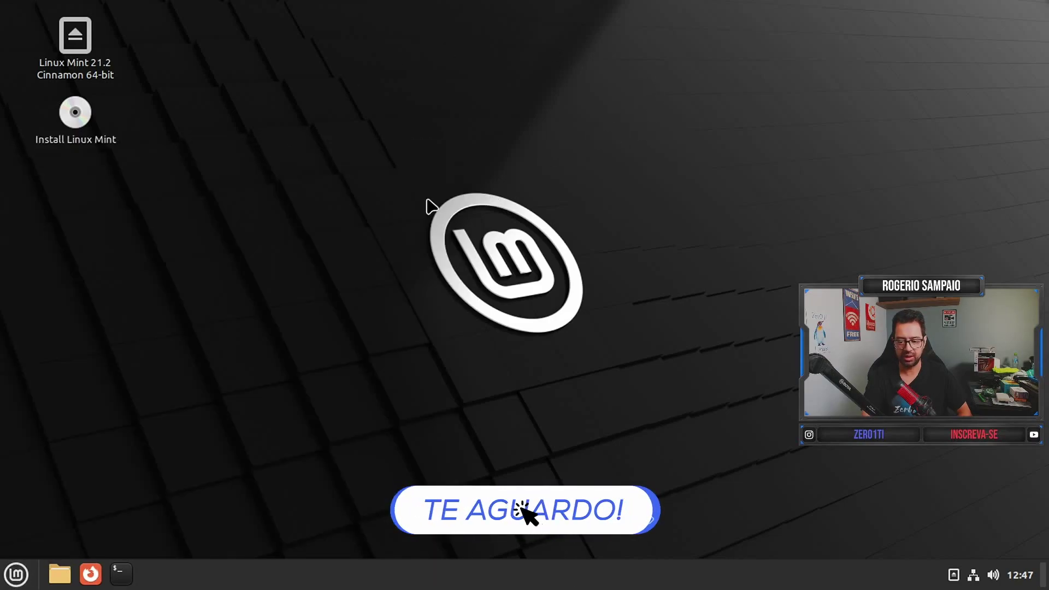
# Launch the Linux Mint installer and set the installation language to Português do Brasil.
pyautogui.doubleClick(76, 114)
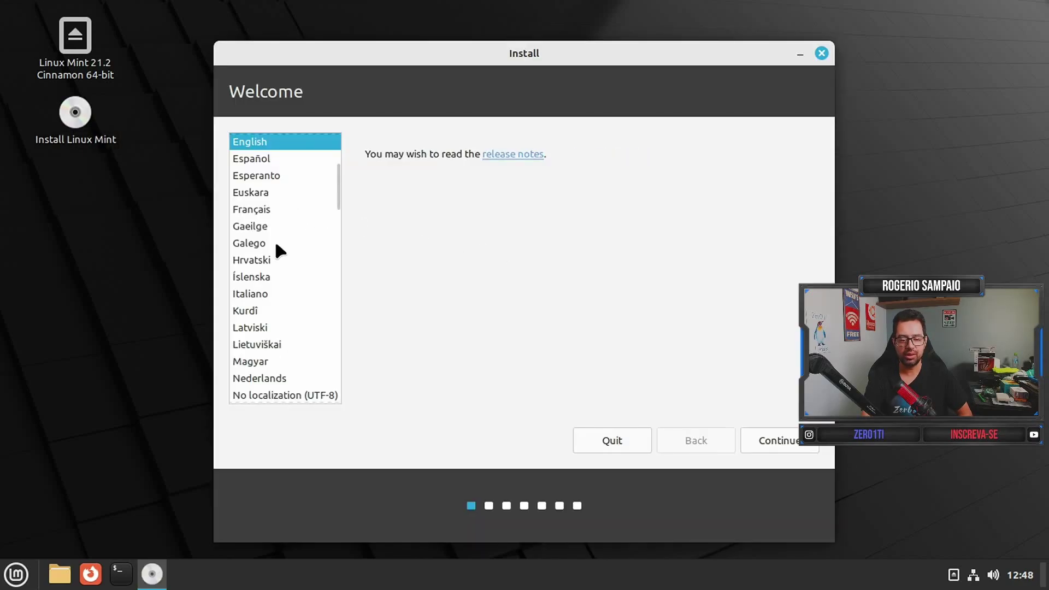
pyautogui.scroll(-5, 276, 245)
pyautogui.click(288, 267)
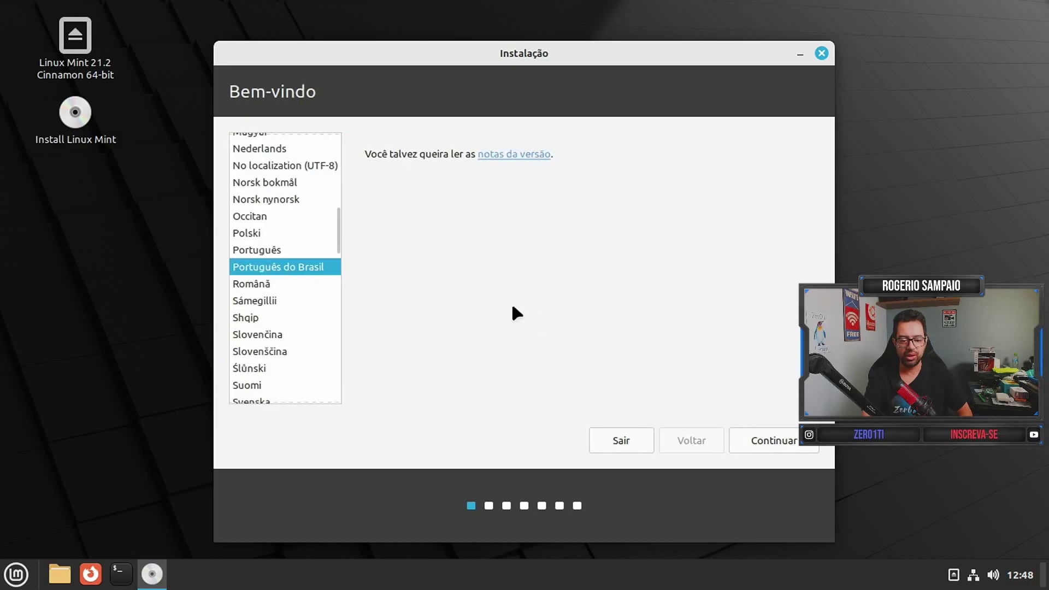
pyautogui.click(772, 435)
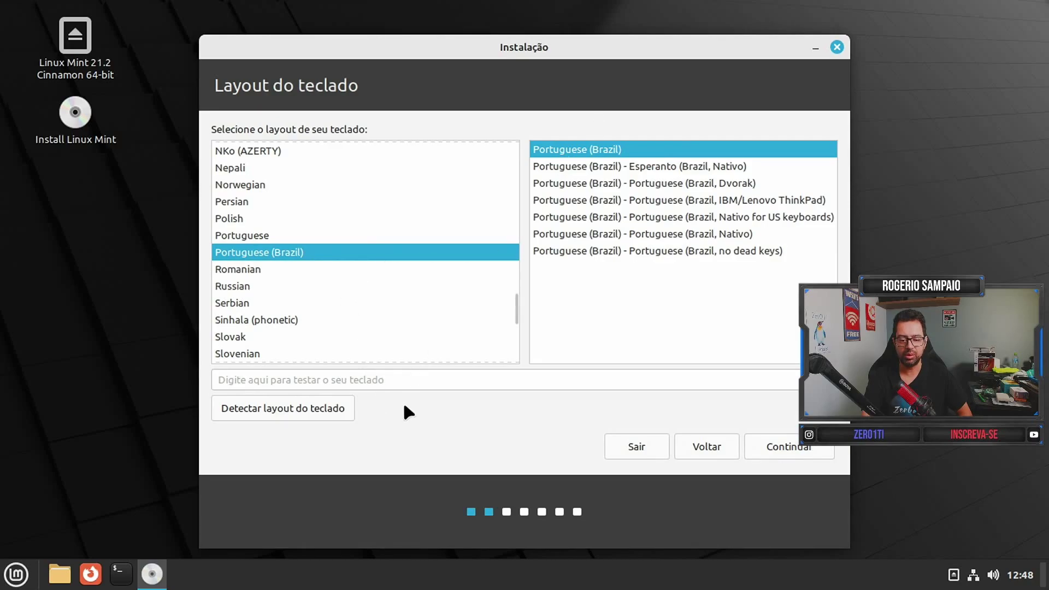
# Test the Portuguese (Brazil) keyboard layout with ç characters, clear the test text and accept the layout.
pyautogui.click(413, 377)
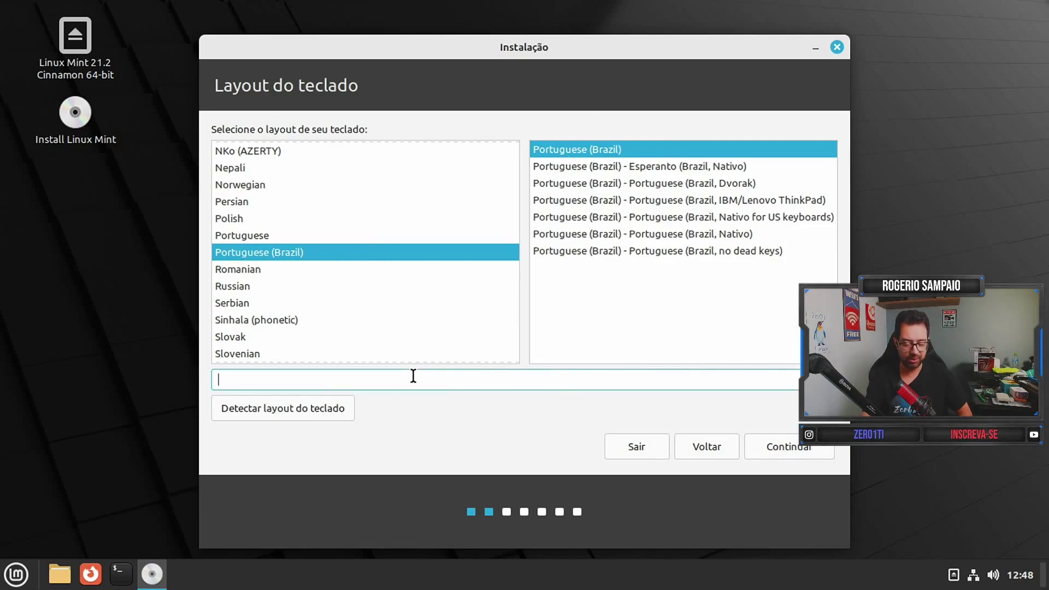
pyautogui.write('çççççç')
pyautogui.press('BackSpace')
pyautogui.press('BackSpace')
pyautogui.press('BackSpace')
pyautogui.press('BackSpace')
pyautogui.press('BackSpace')
pyautogui.press('BackSpace')
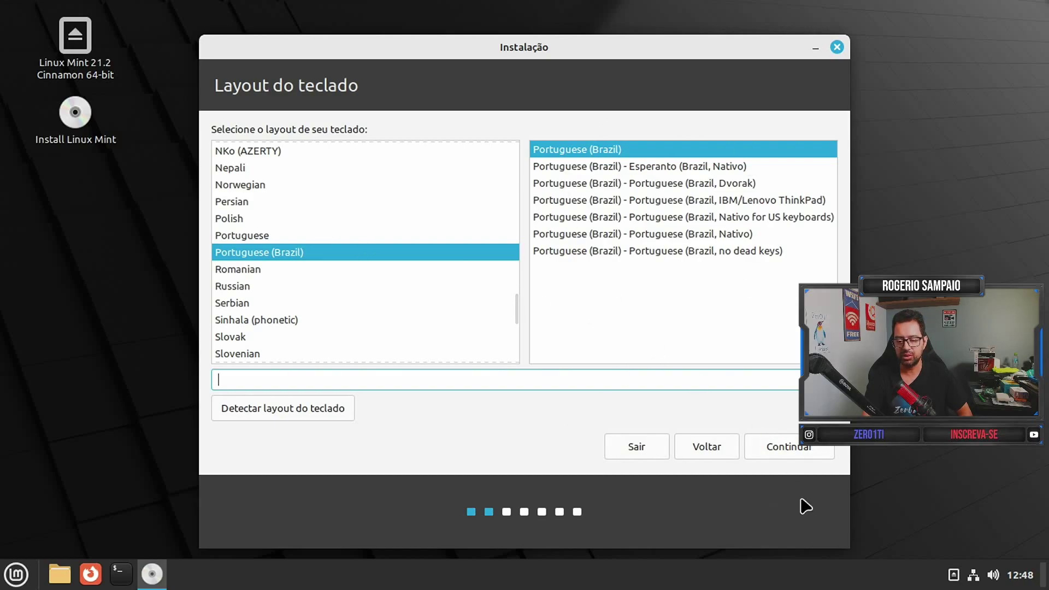
pyautogui.click(771, 445)
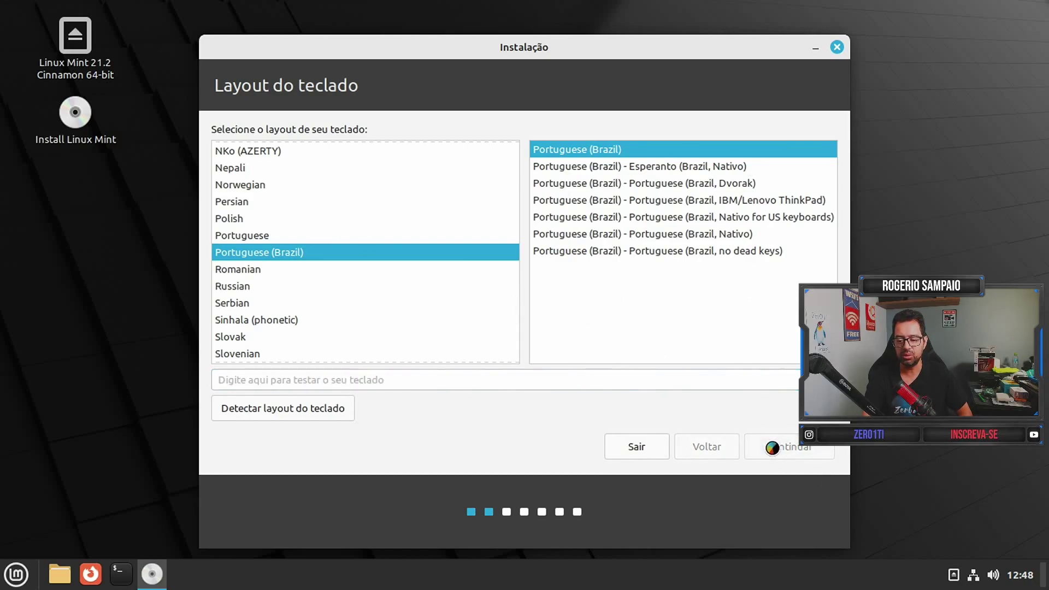
# Enable the installation of multimedia codecs and agree to unmount the partitions in use on /dev/sdb.
pyautogui.click(241, 135)
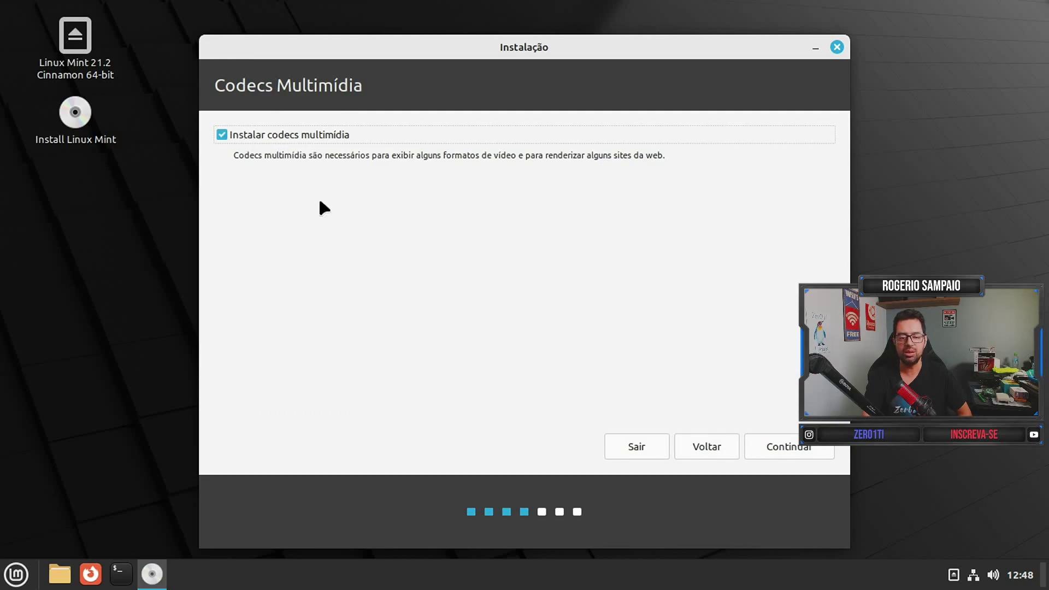
pyautogui.click(783, 445)
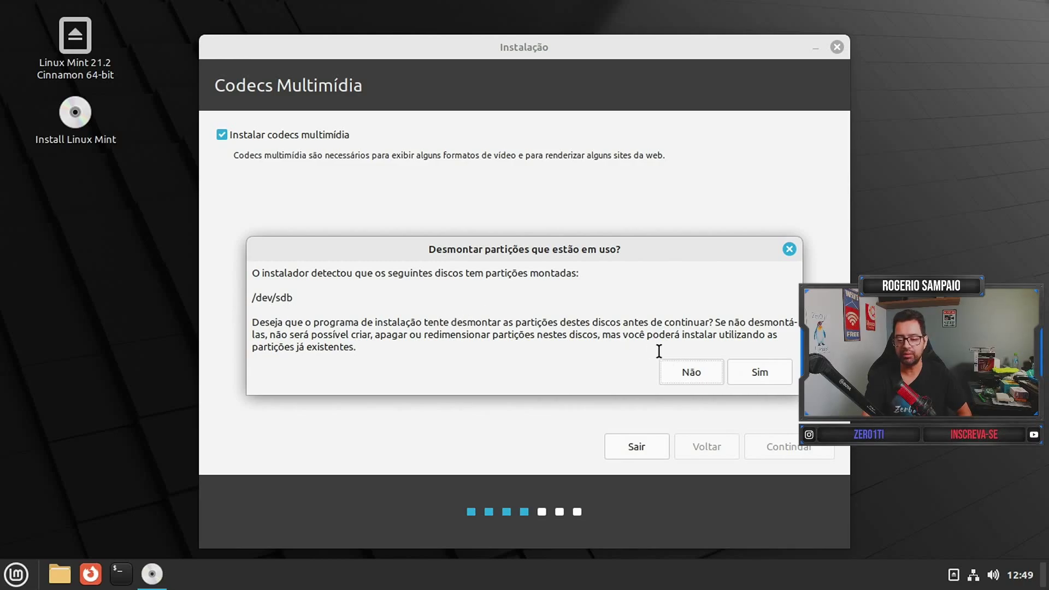
pyautogui.click(759, 372)
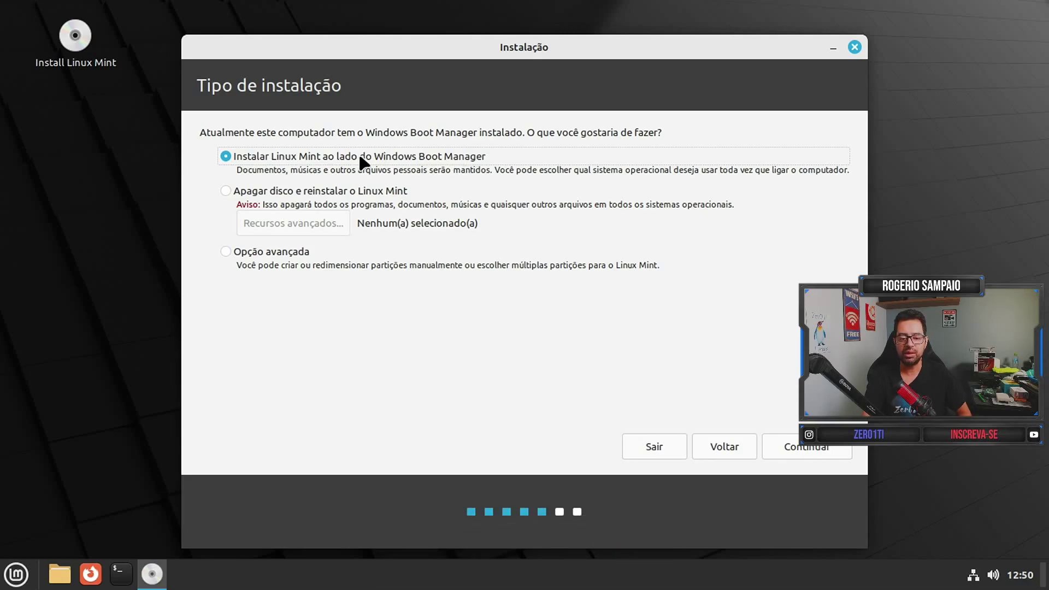
# Continue with Opção avançada as the installation type and examine the list of devices and partitions.
pyautogui.click(224, 192)
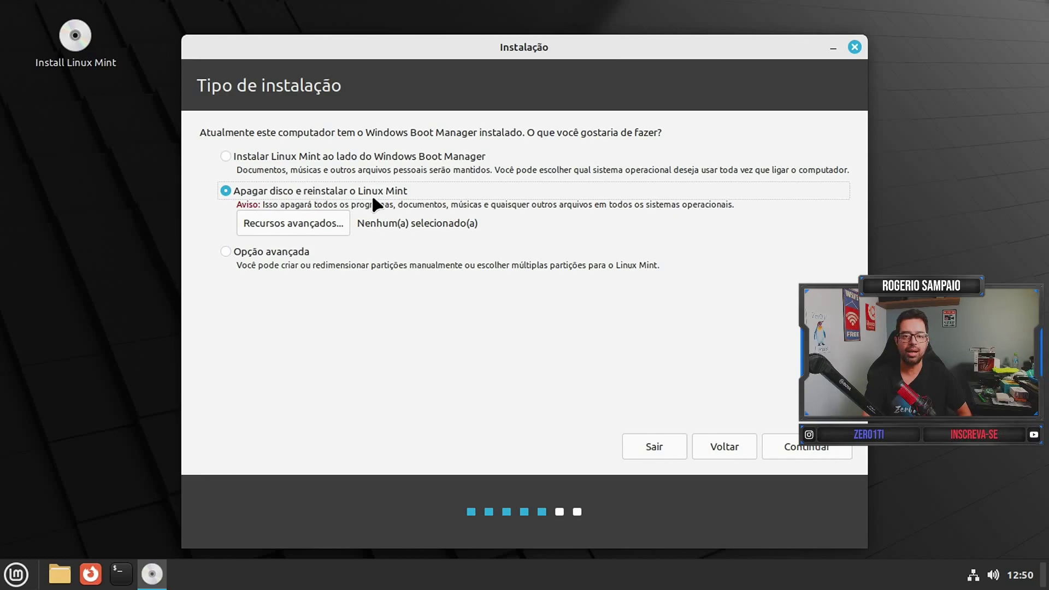
pyautogui.click(221, 251)
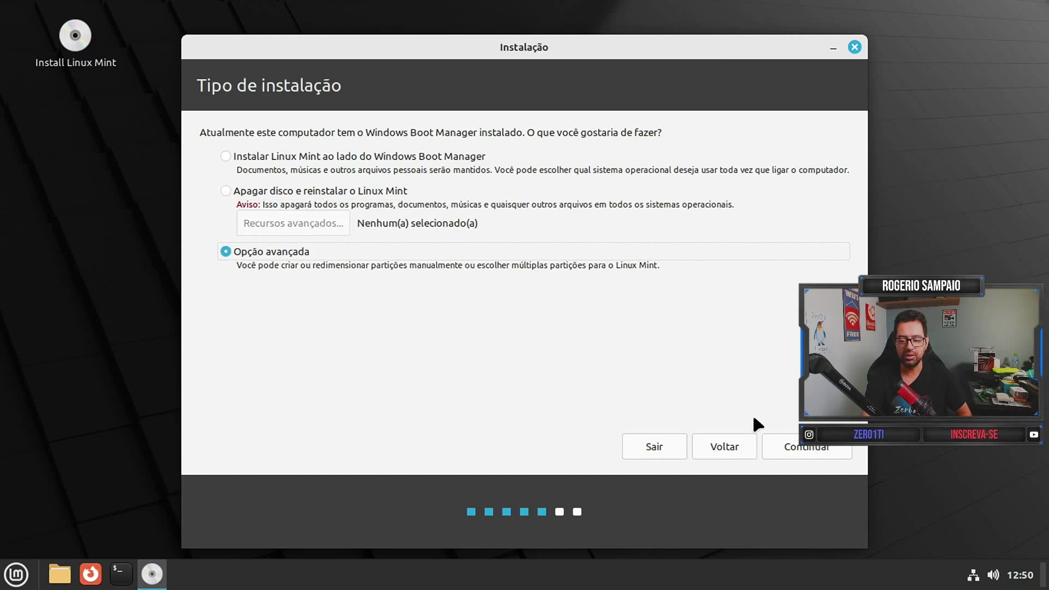
pyautogui.click(788, 454)
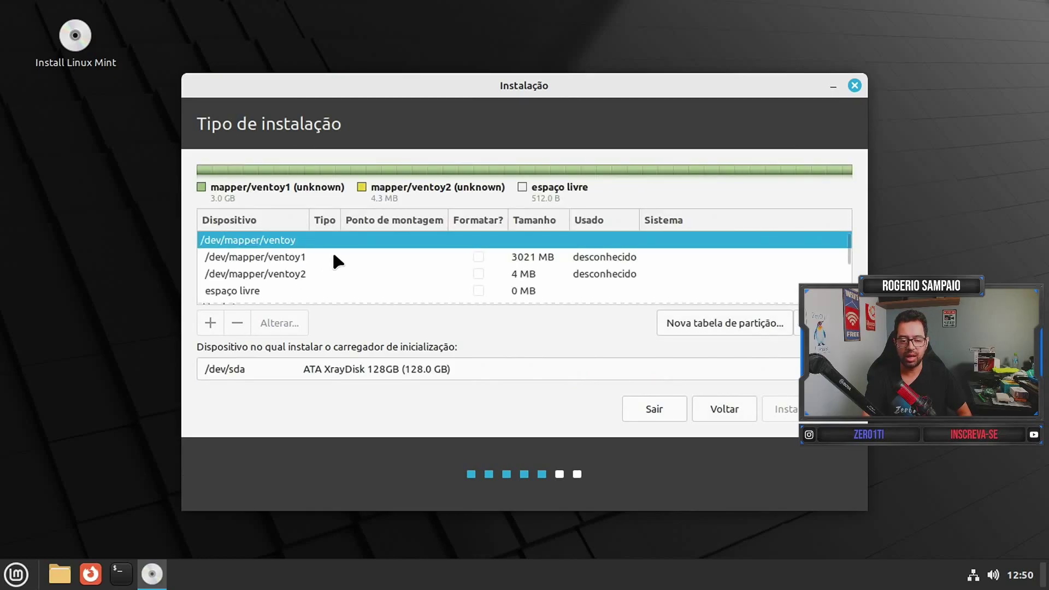
pyautogui.scroll(-5, 333, 255)
pyautogui.scroll(-3, 328, 257)
pyautogui.scroll(-2, 337, 262)
pyautogui.scroll(3, 337, 262)
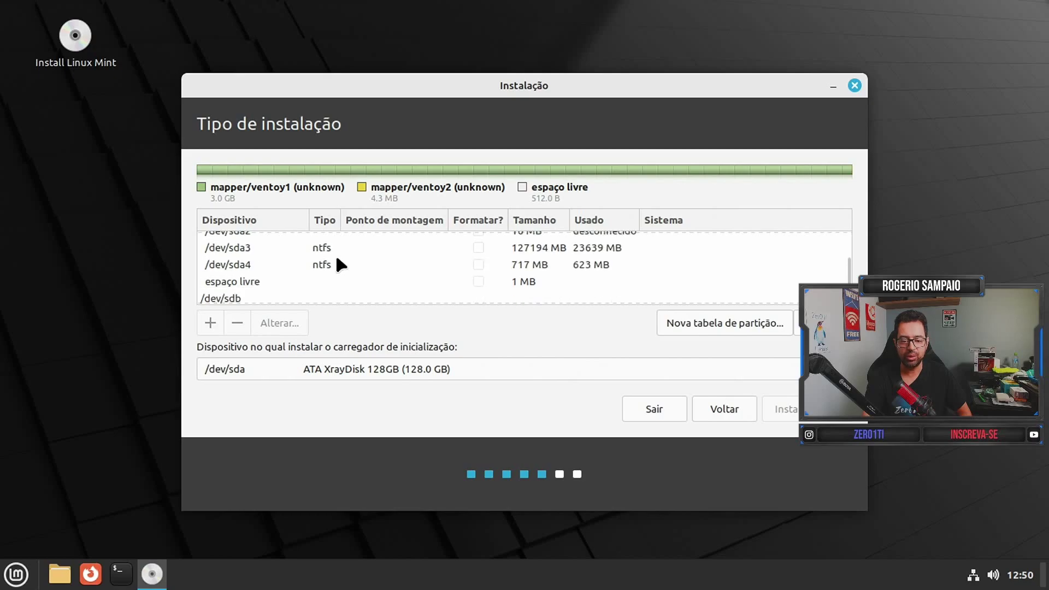
pyautogui.scroll(1, 370, 259)
pyautogui.scroll(-3, 370, 259)
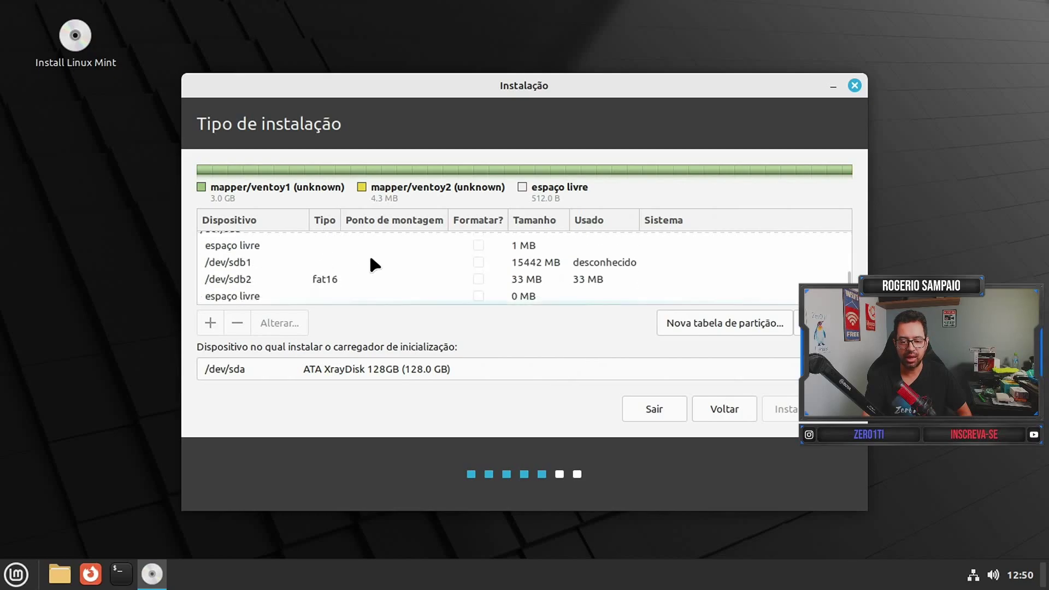
# Examine the file system choices for a new partition in the last free space on /dev/sdb, cancel it and return to the installation types.
pyautogui.click(248, 296)
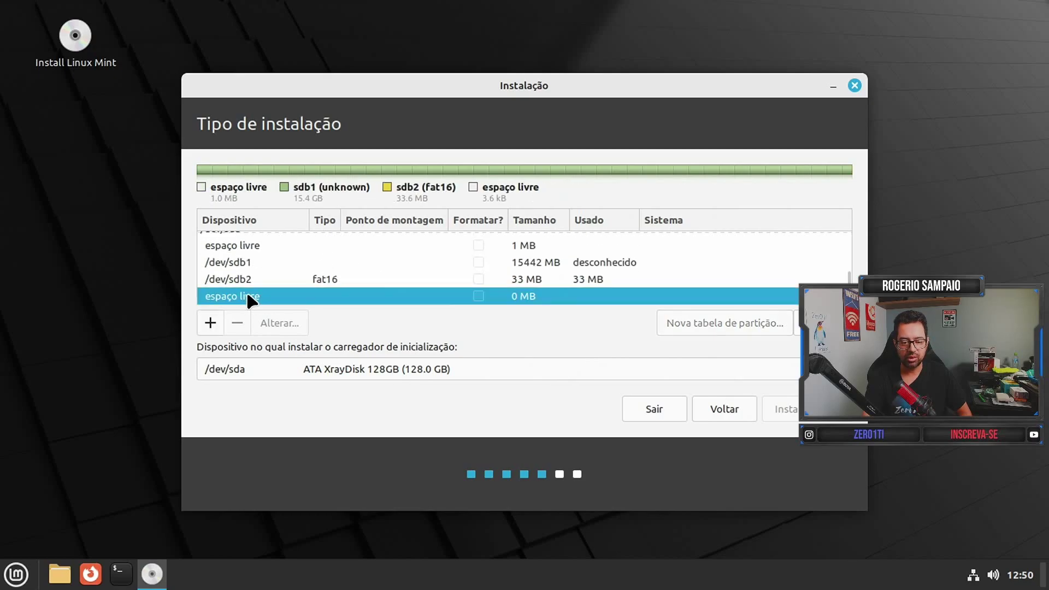
pyautogui.click(210, 322)
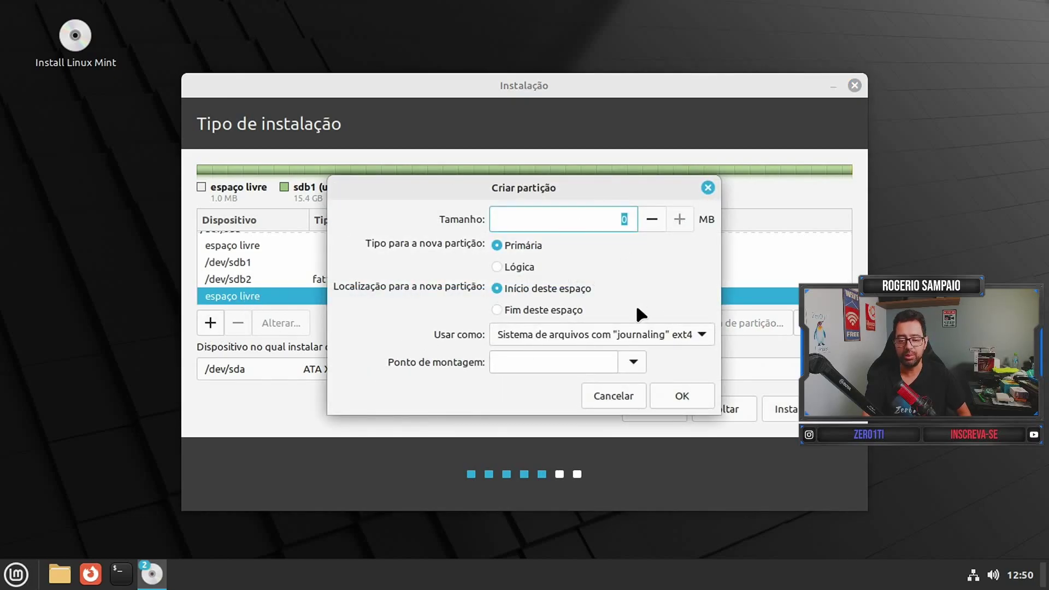
pyautogui.click(704, 333)
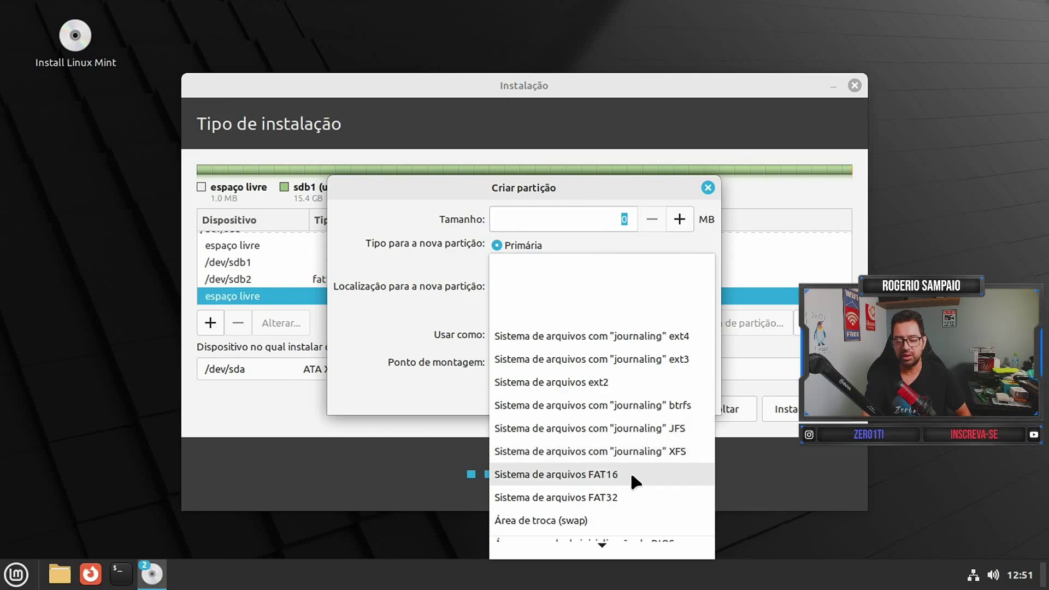
pyautogui.scroll(-3, 601, 457)
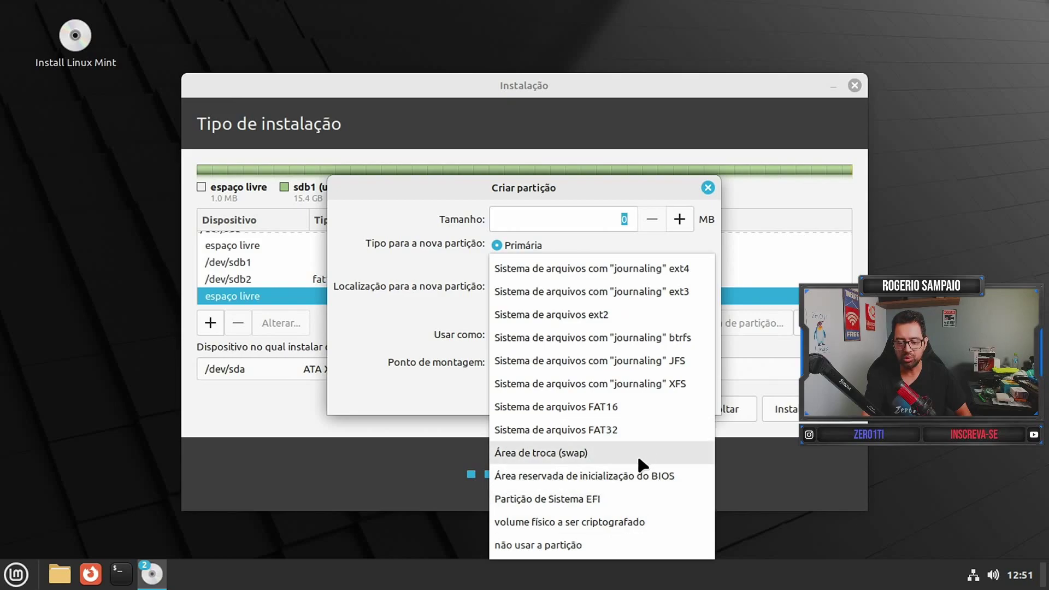
pyautogui.click(384, 189)
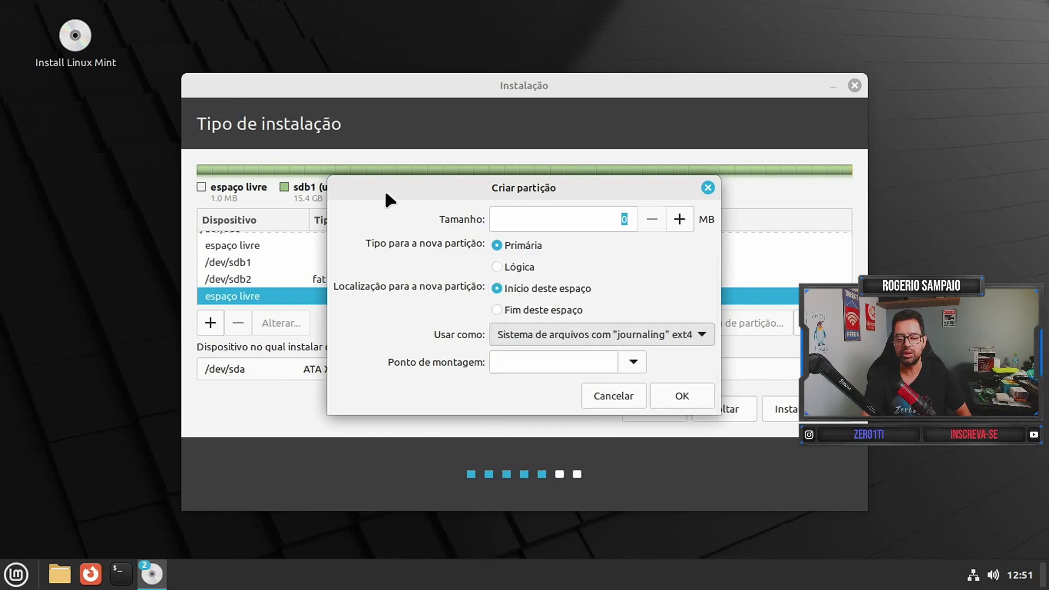
pyautogui.click(608, 390)
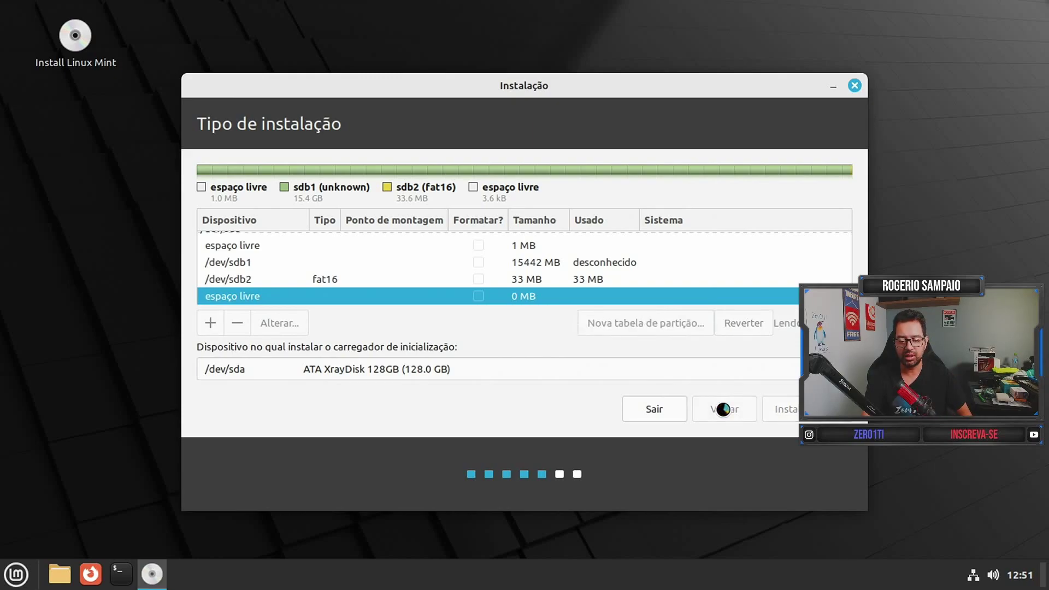
pyautogui.click(724, 410)
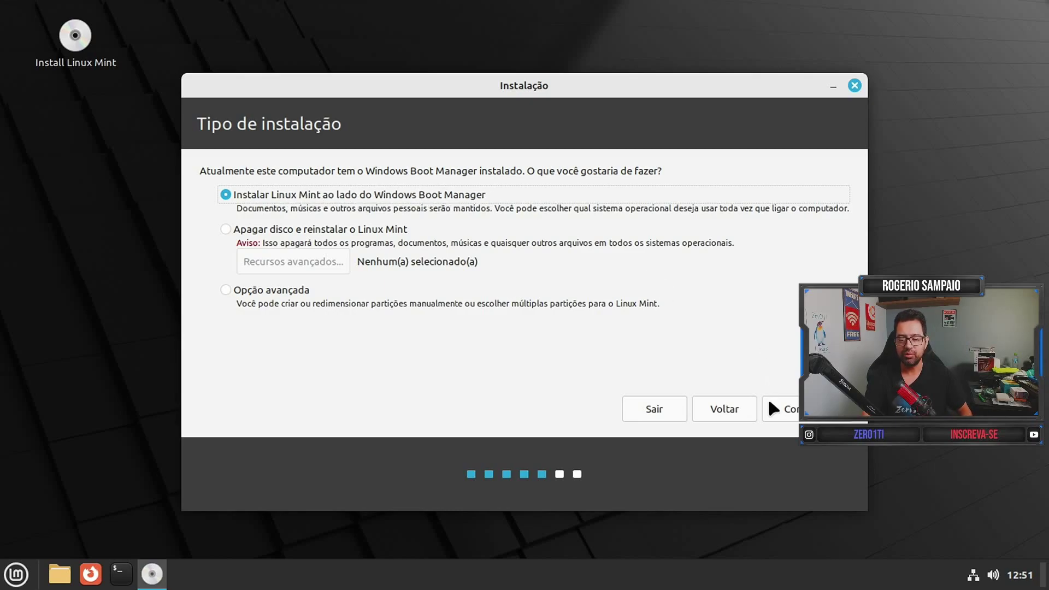
# Continue installing Linux Mint alongside Windows Boot Manager, allocate 46.6 GB to it and 80.6 GB to Arquivos, and agree to write the resize to disk.
pyautogui.click(790, 414)
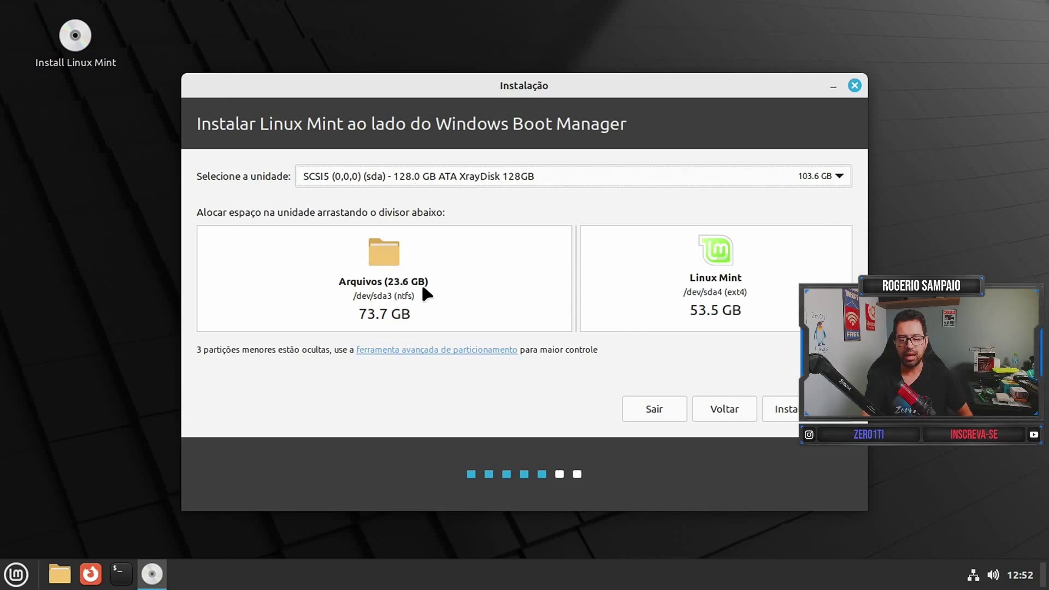
pyautogui.moveTo(574, 260); pyautogui.dragTo(609, 253)
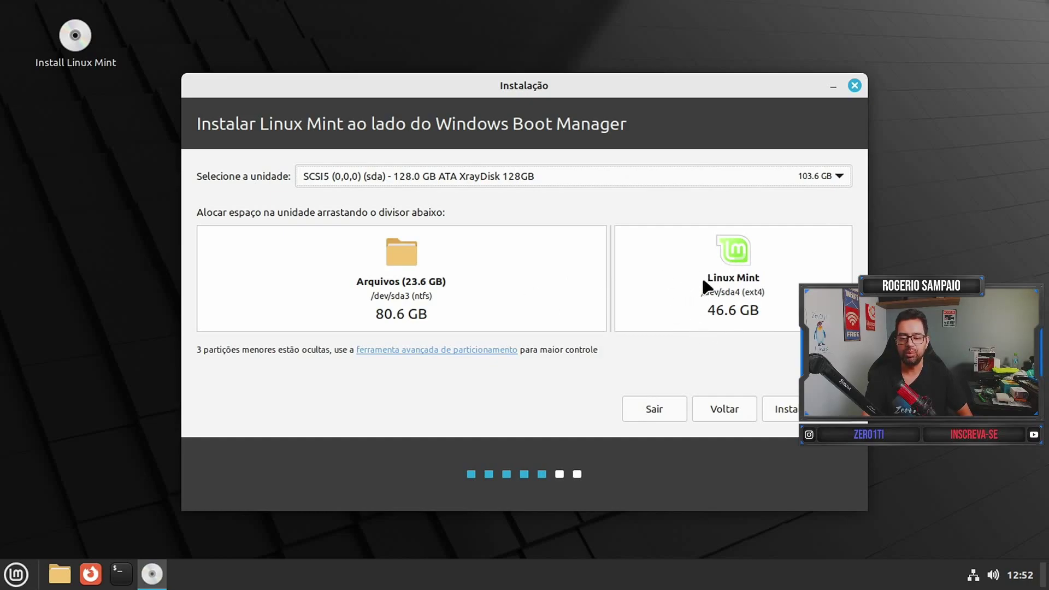
pyautogui.click(783, 407)
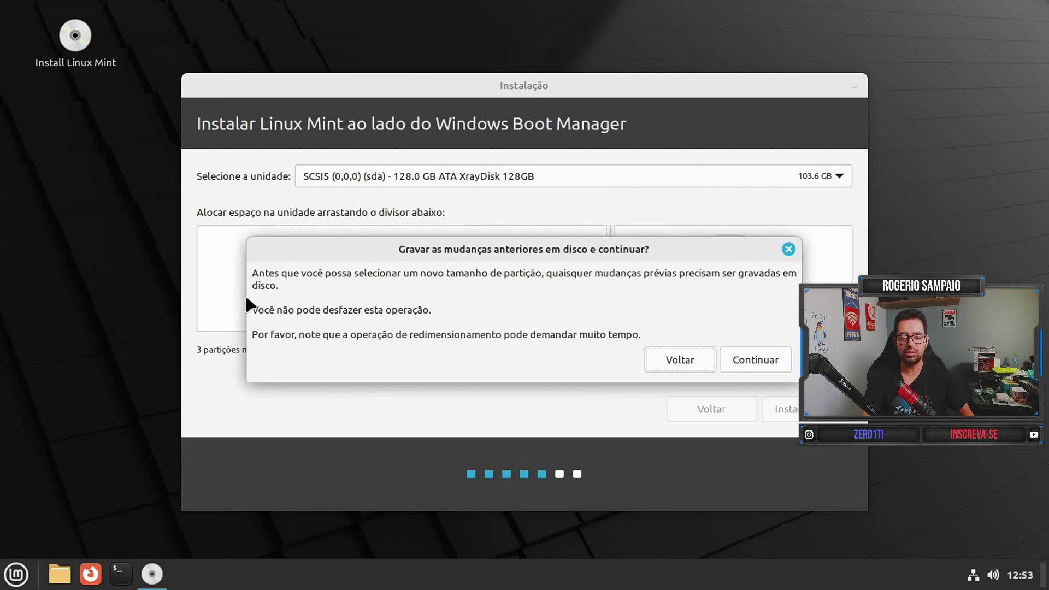
pyautogui.click(754, 356)
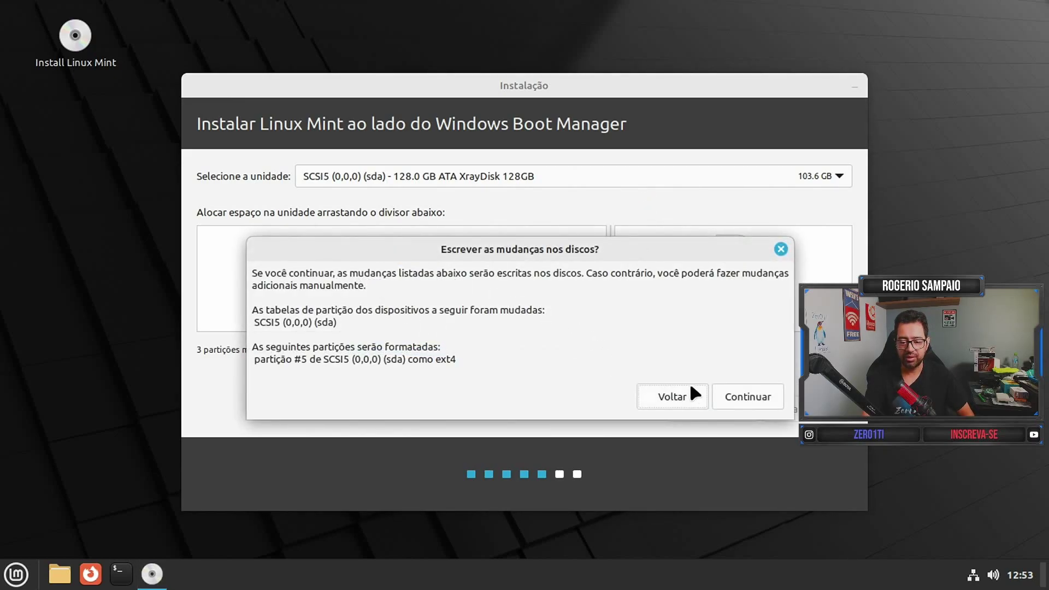
# Agree to write the partition changes to the disk and accept Sao Paulo as the location.
pyautogui.click(754, 392)
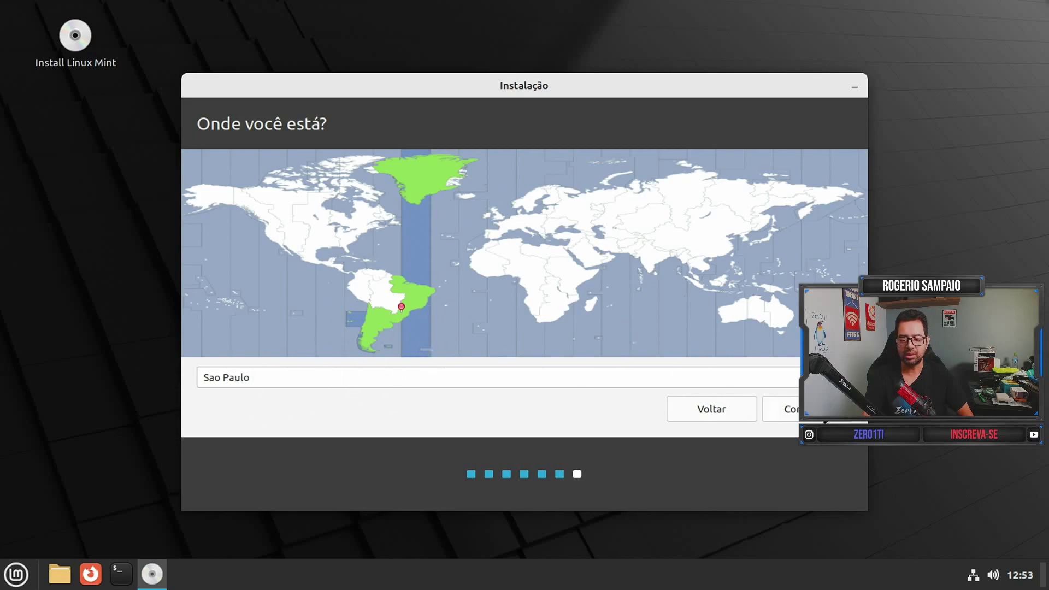
pyautogui.click(787, 411)
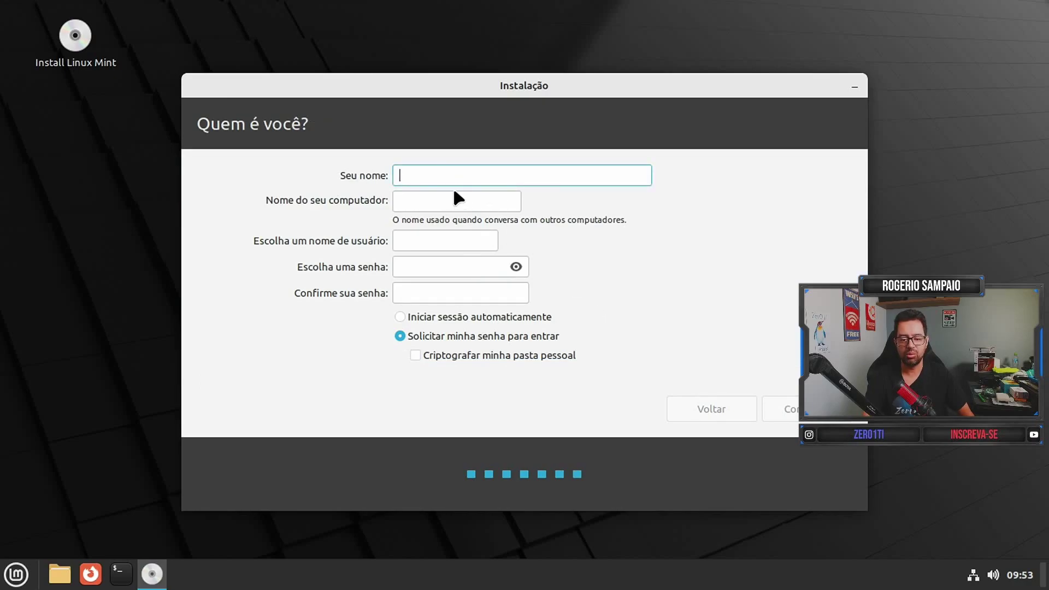
# Enter the user's full name in Seu nome and set the computer name to PC-Dragao.
pyautogui.write('Rogerio ')
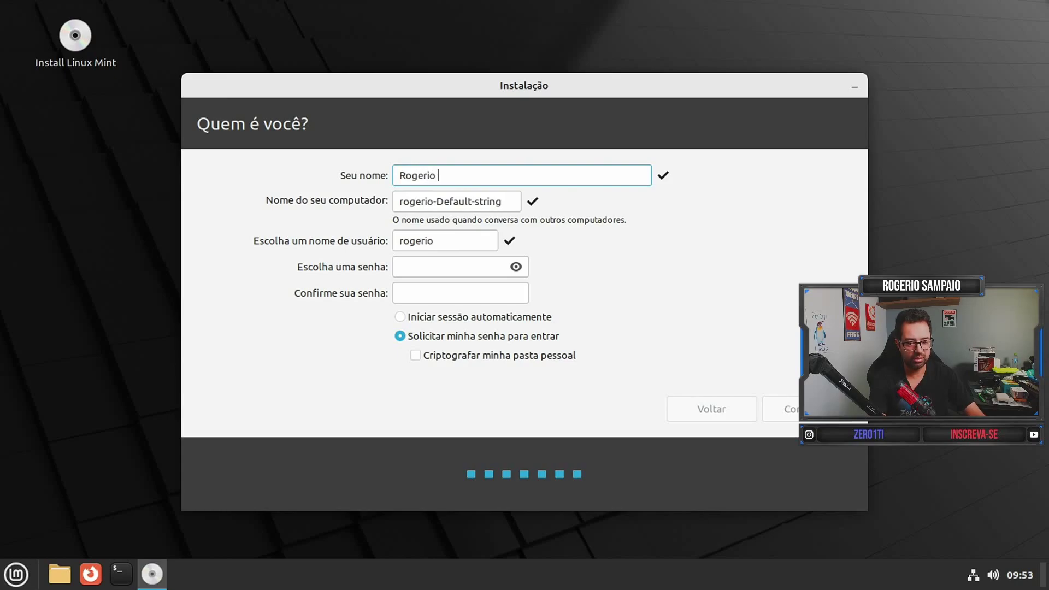
pyautogui.write('Sampaio')
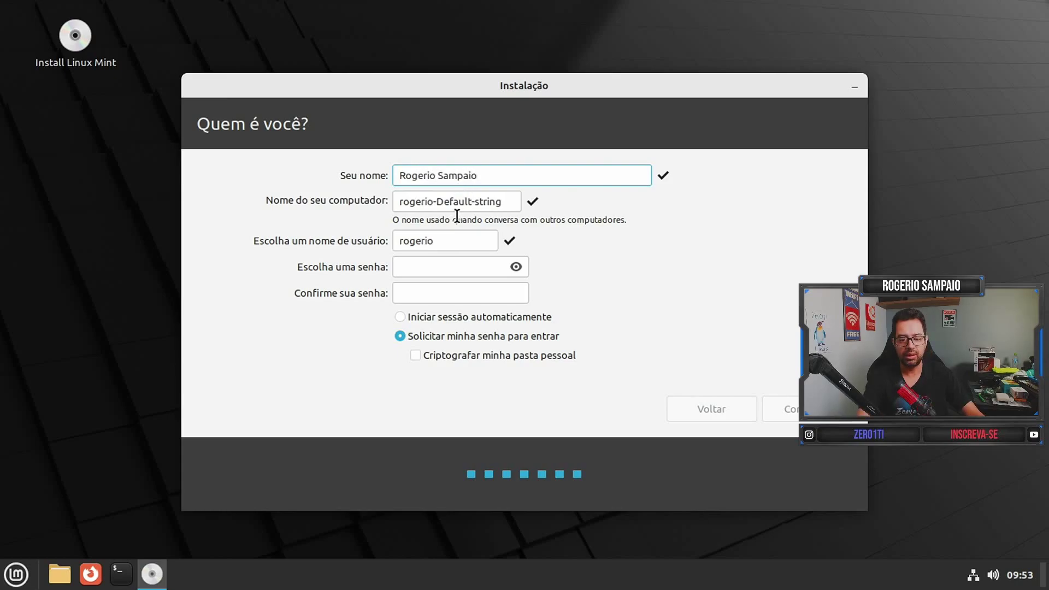
pyautogui.press('Tab')
pyautogui.write('P')
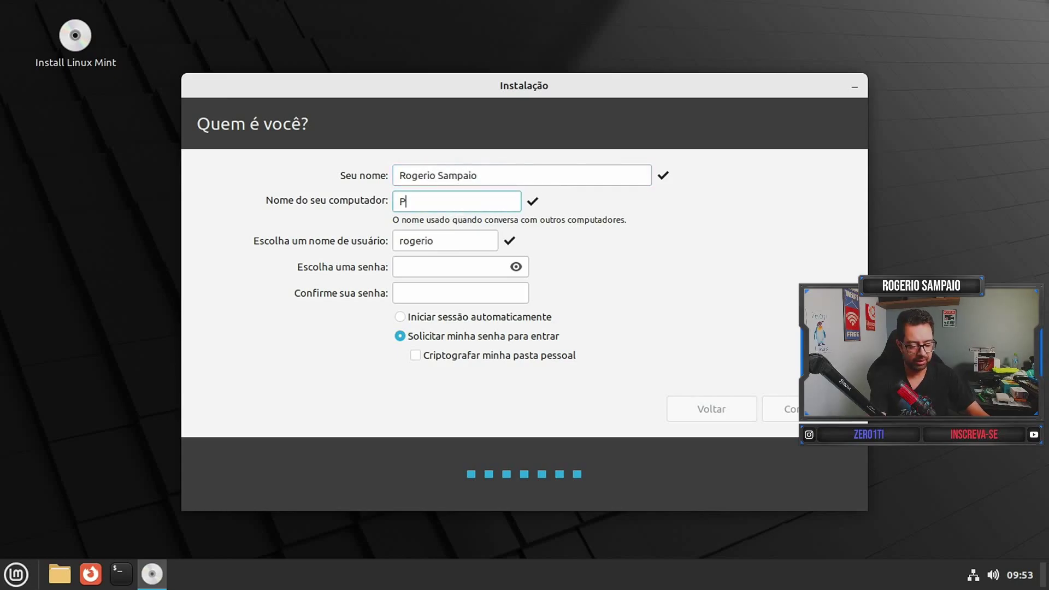
pyautogui.write('C-Dragao')
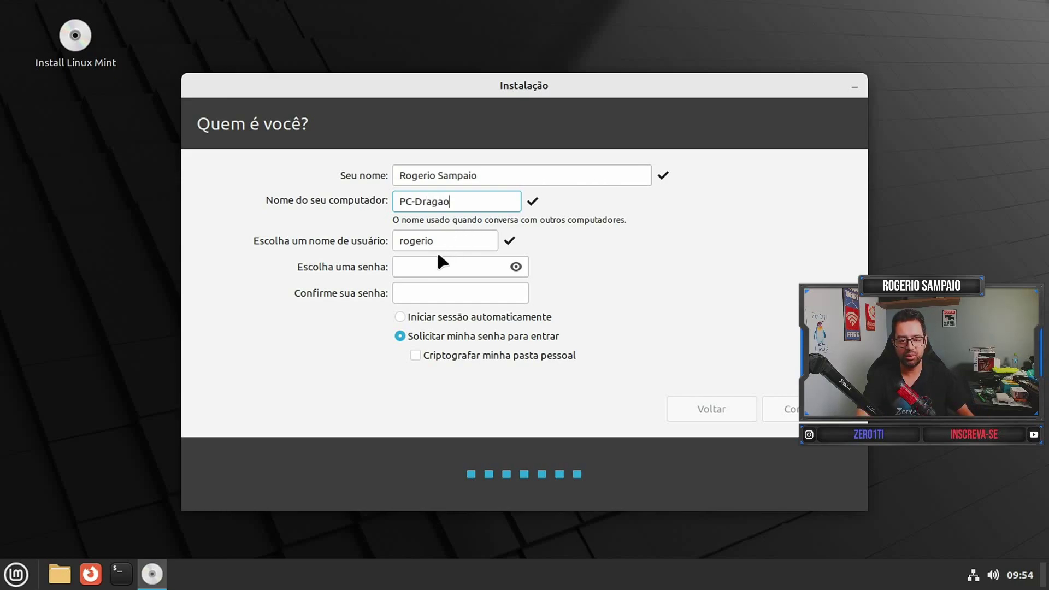
# Enter the account password for the new user and confirm it.
pyautogui.click(420, 270)
pyautogui.write('•••••••')
pyautogui.press('Tab')
pyautogui.write('•••••••')
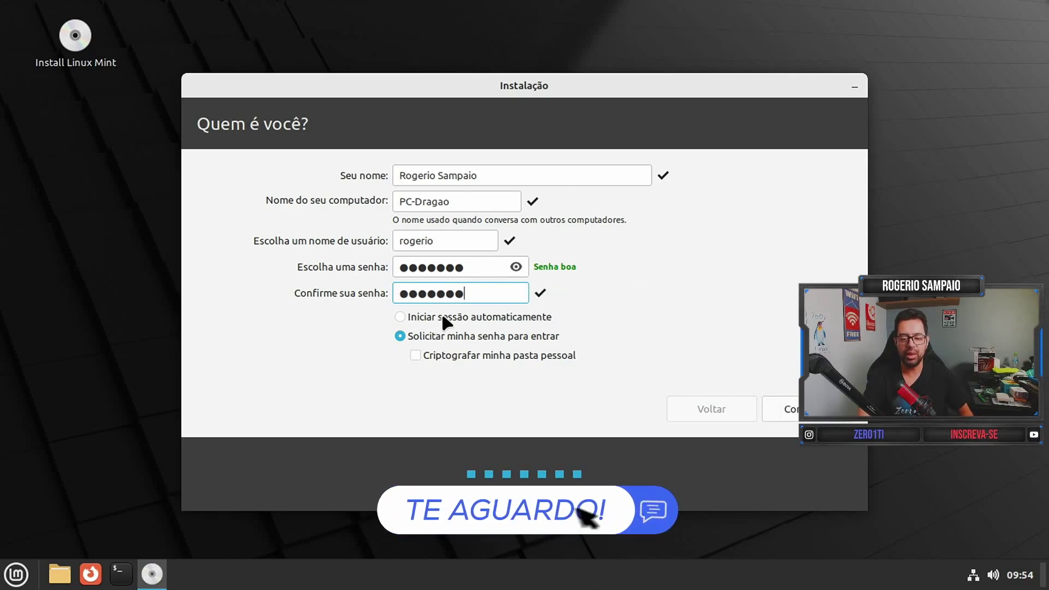
# Require the password to log in, encrypt the personal folder and continue with the installation.
pyautogui.click(429, 317)
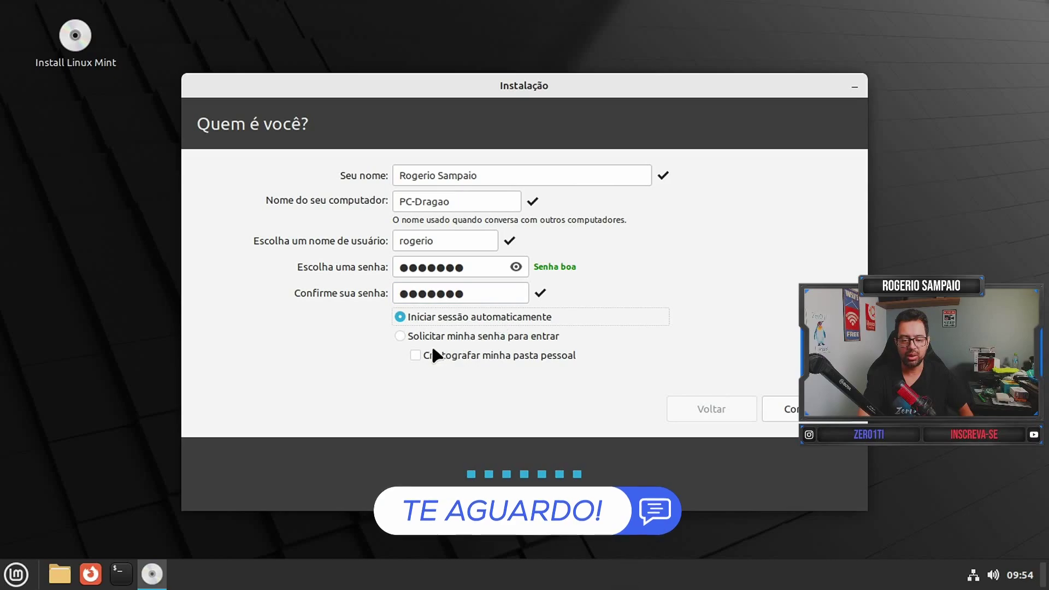
pyautogui.click(415, 355)
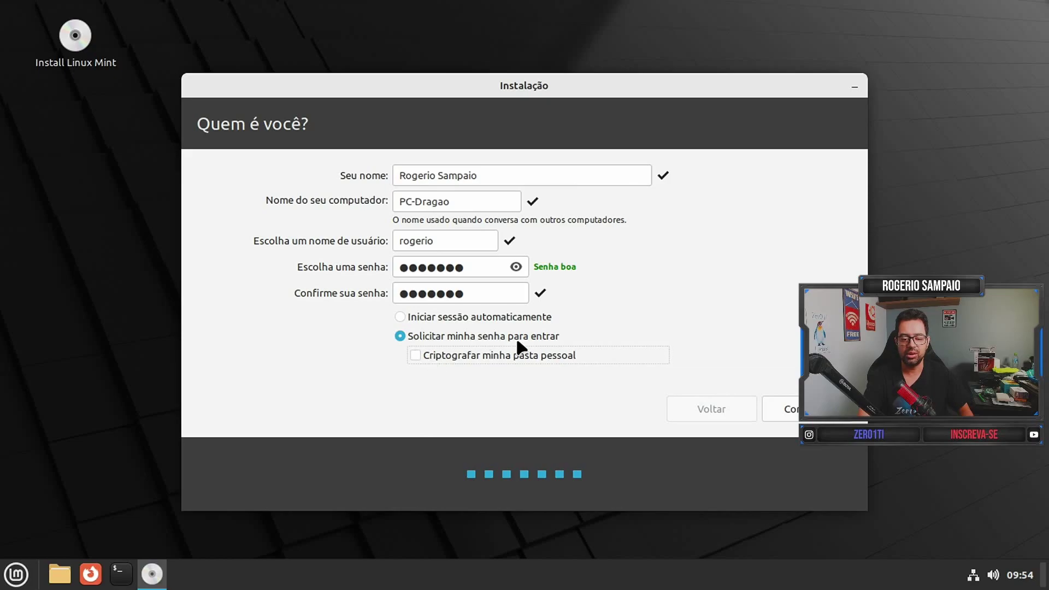
pyautogui.click(403, 319)
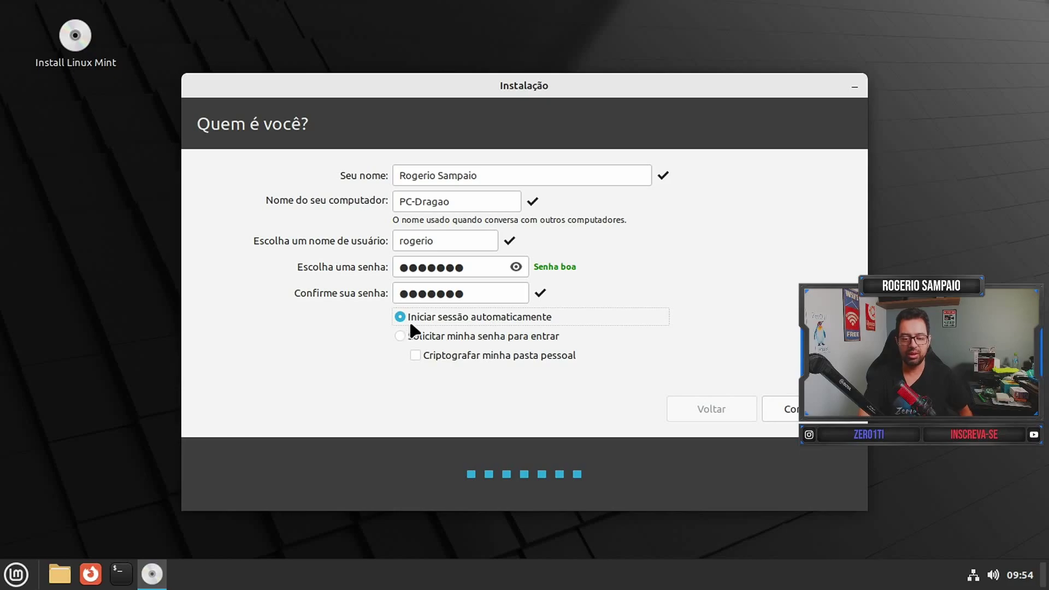
pyautogui.click(400, 336)
pyautogui.click(414, 357)
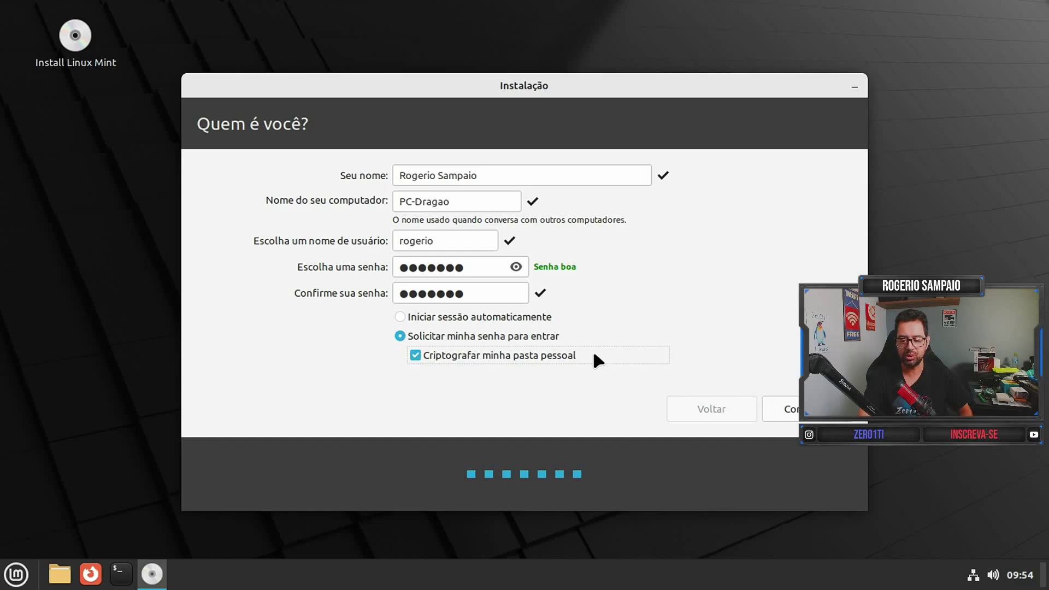
pyautogui.click(786, 409)
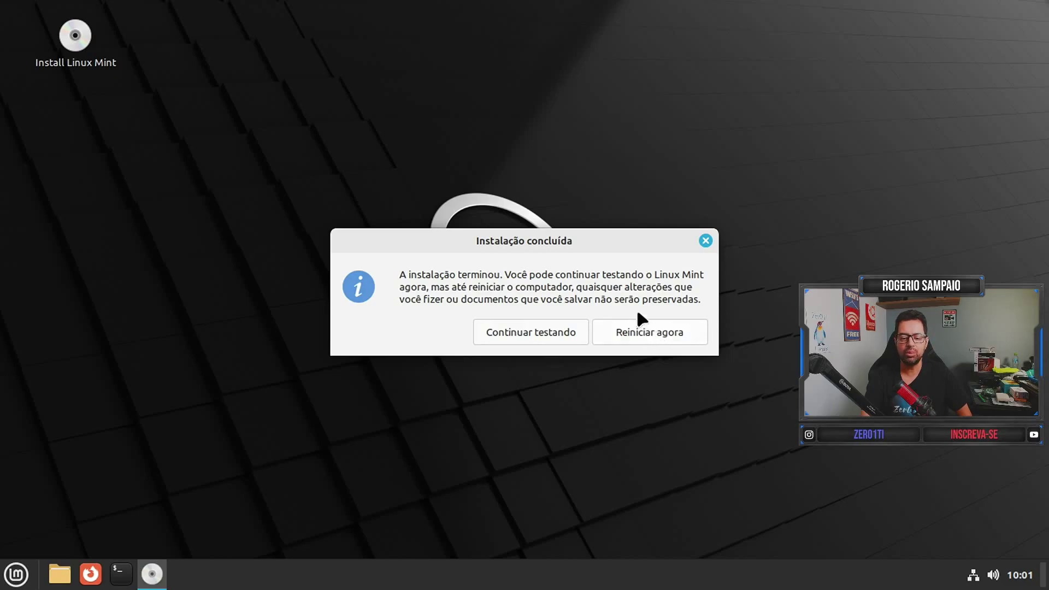
# Restart the computer after the installation and start Windows Boot Manager (on /dev/sda1) from the GRUB boot choices.
pyautogui.click(648, 342)
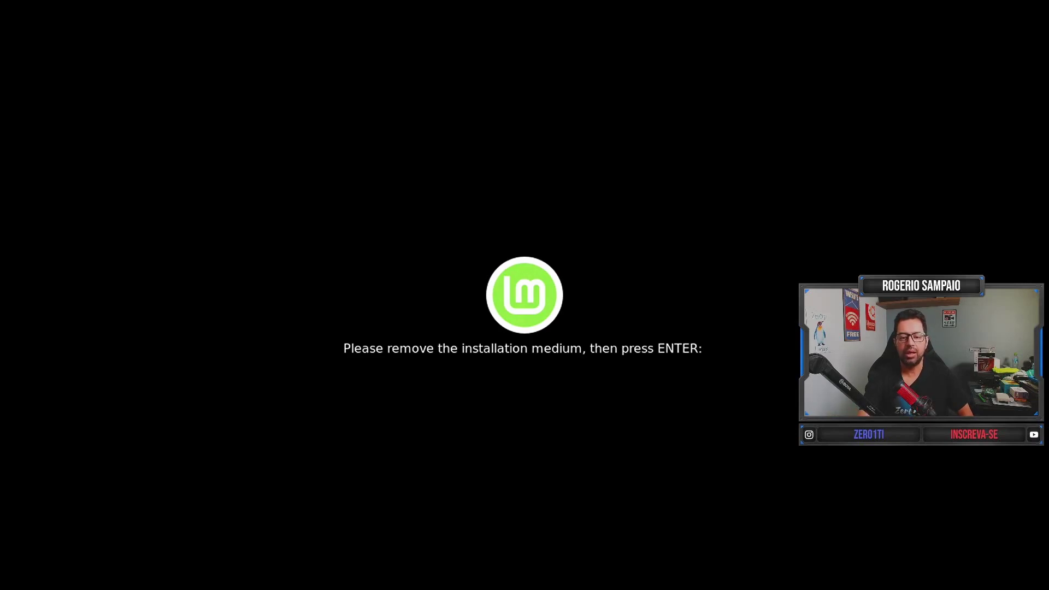
pyautogui.press('Return')
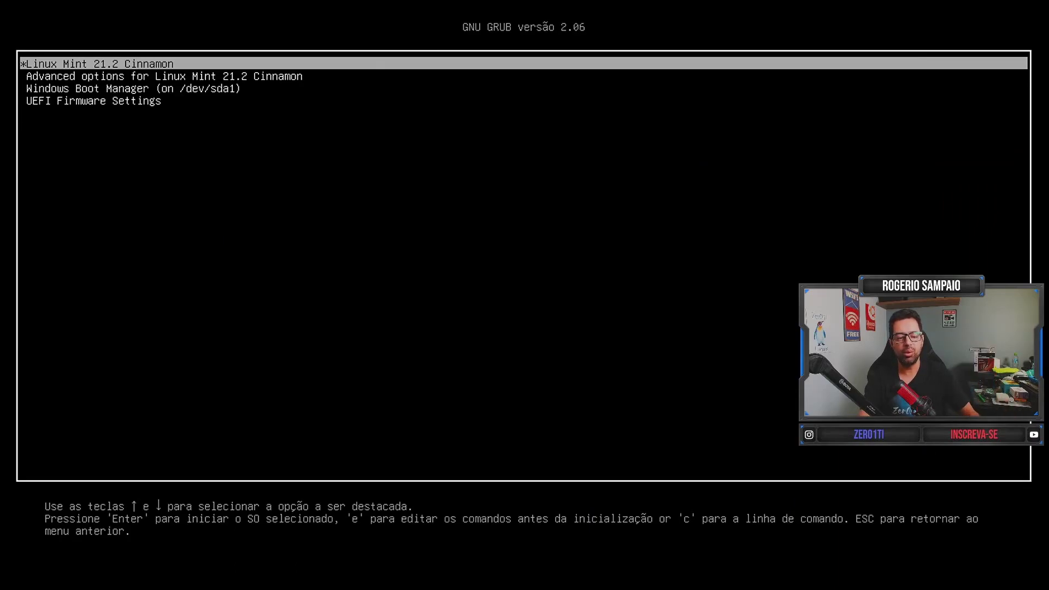
pyautogui.press('Down')
pyautogui.press('Down')
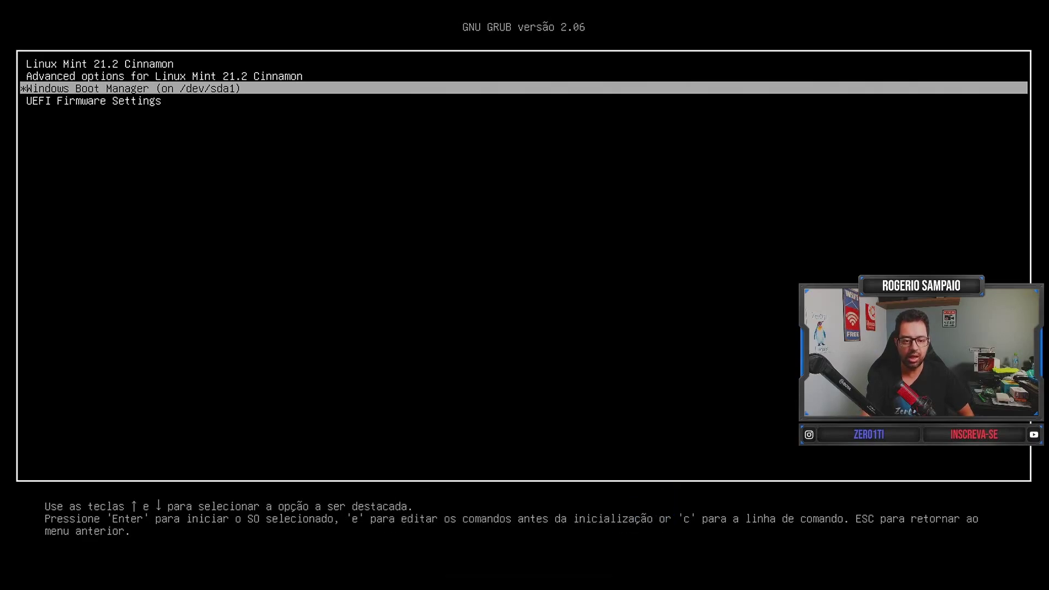
pyautogui.press('Return')
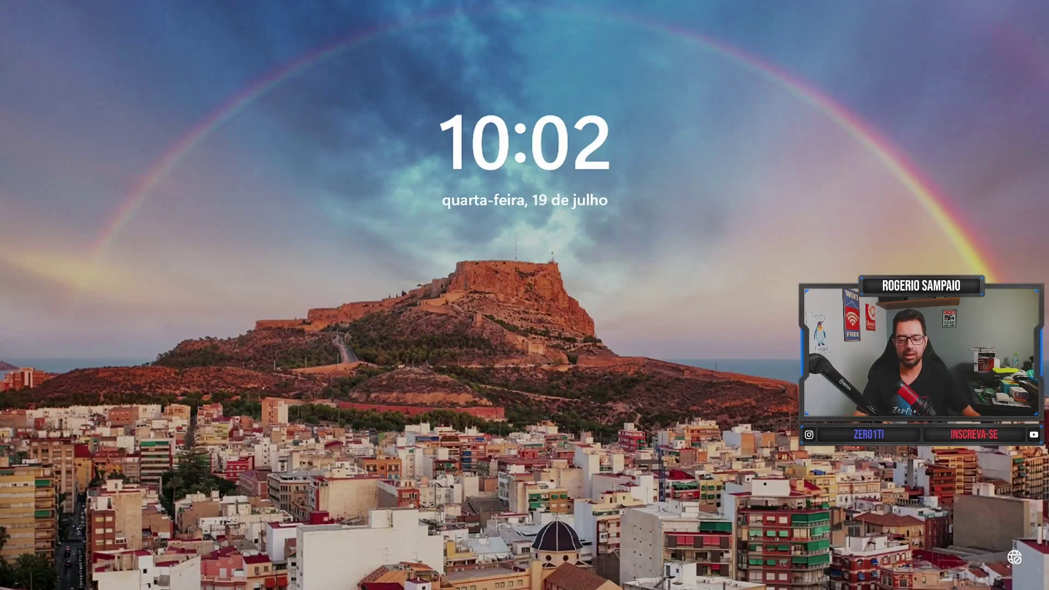
# Dismiss the Windows lock screen and restart the computer from the sign-in screen.
pyautogui.press('Return')
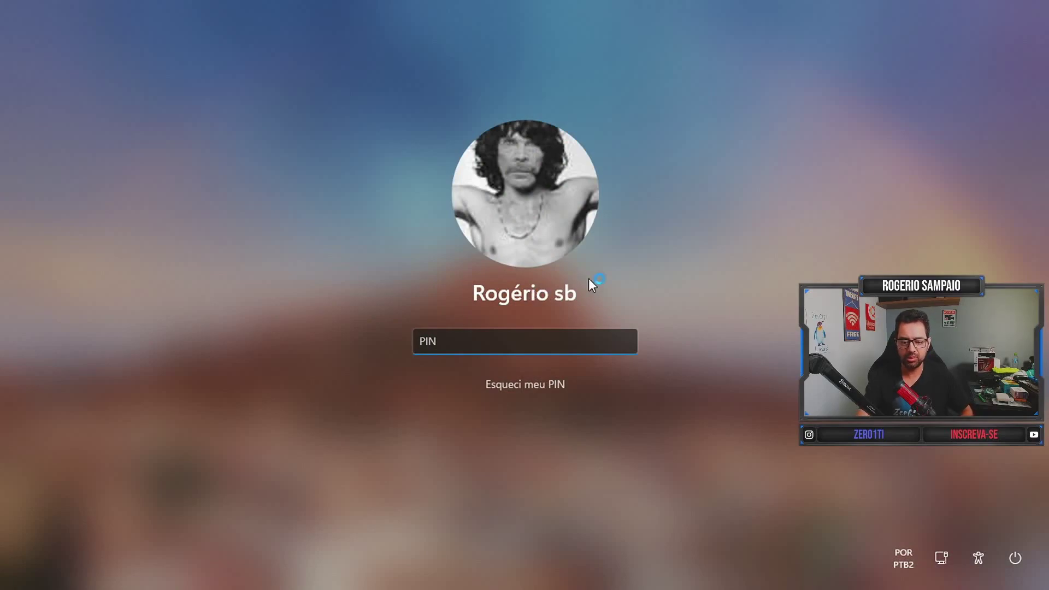
pyautogui.click(1015, 568)
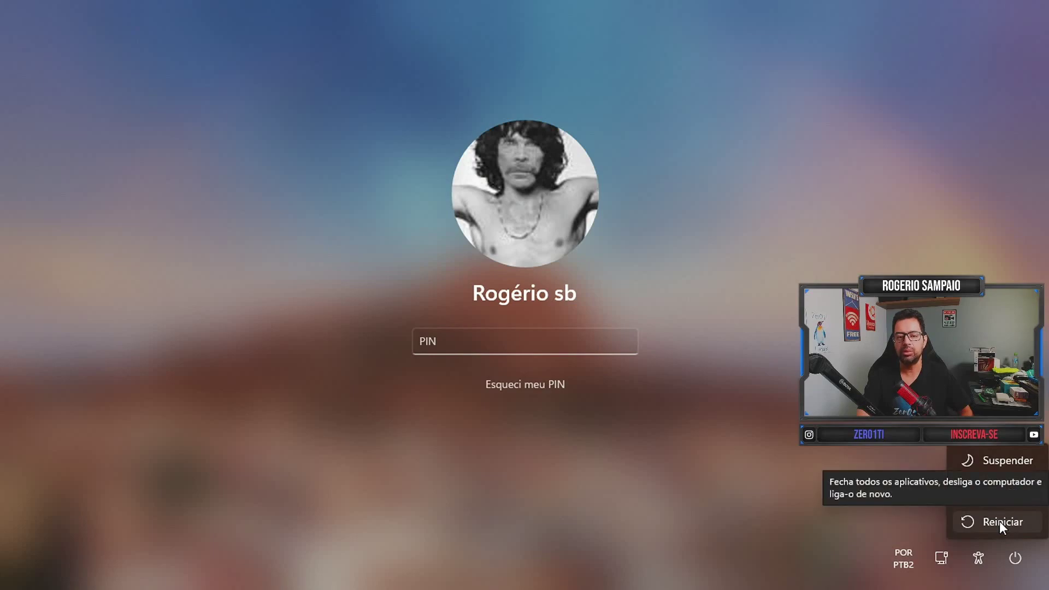
pyautogui.click(999, 521)
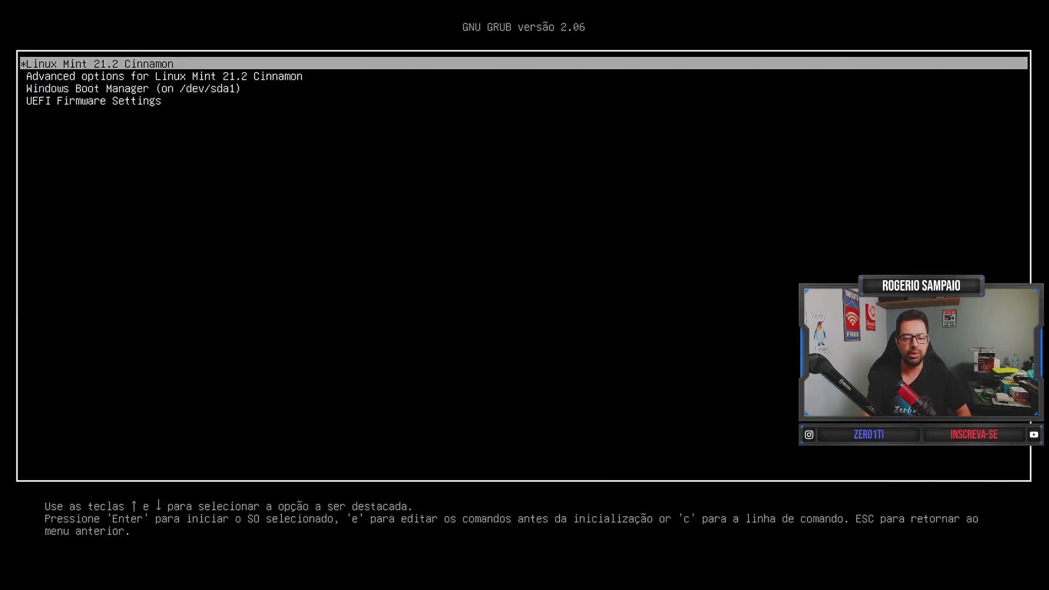
# Boot Linux Mint 21.2 Cinnamon and log in with the account password.
pyautogui.press('Return')
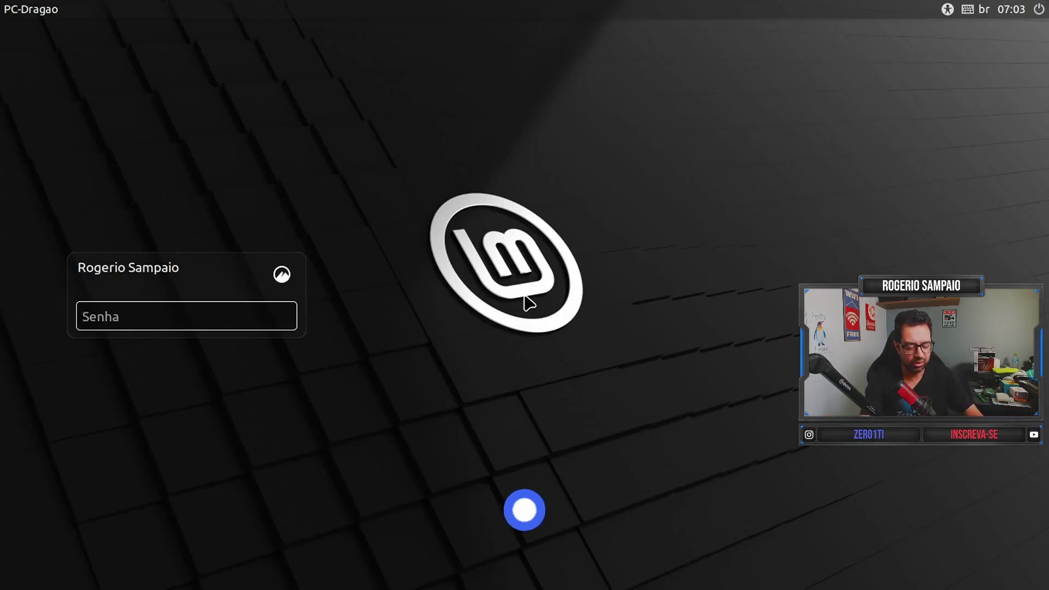
pyautogui.write('••')
pyautogui.write('•••••')
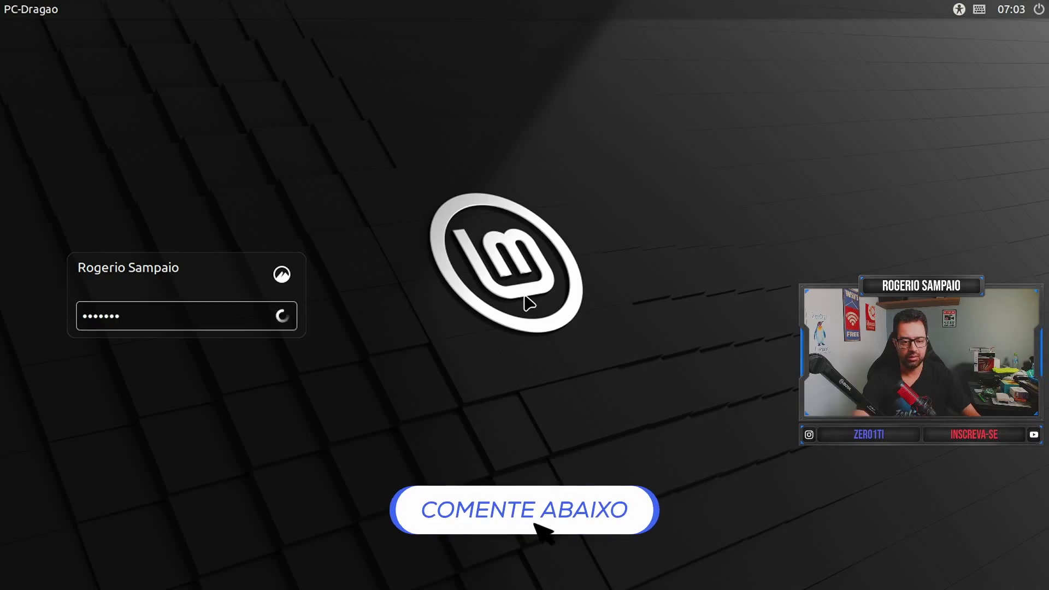
pyautogui.press('Return')
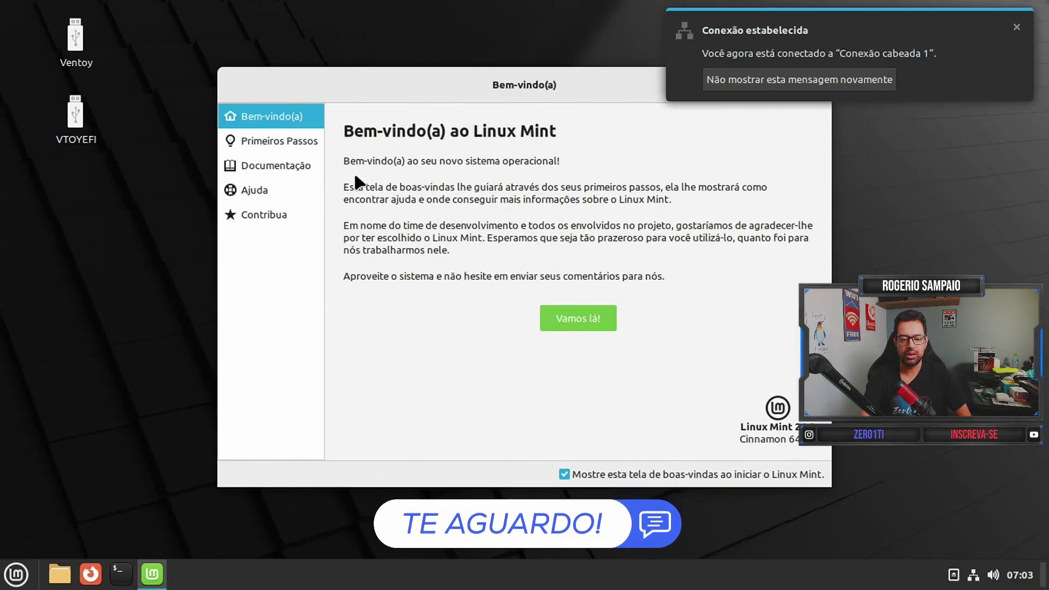
# Stop the welcome screen from showing at startup and look through its Primeiros Passos and Documentação sections.
pyautogui.click(564, 474)
pyautogui.moveTo(605, 72); pyautogui.dragTo(552, 65)
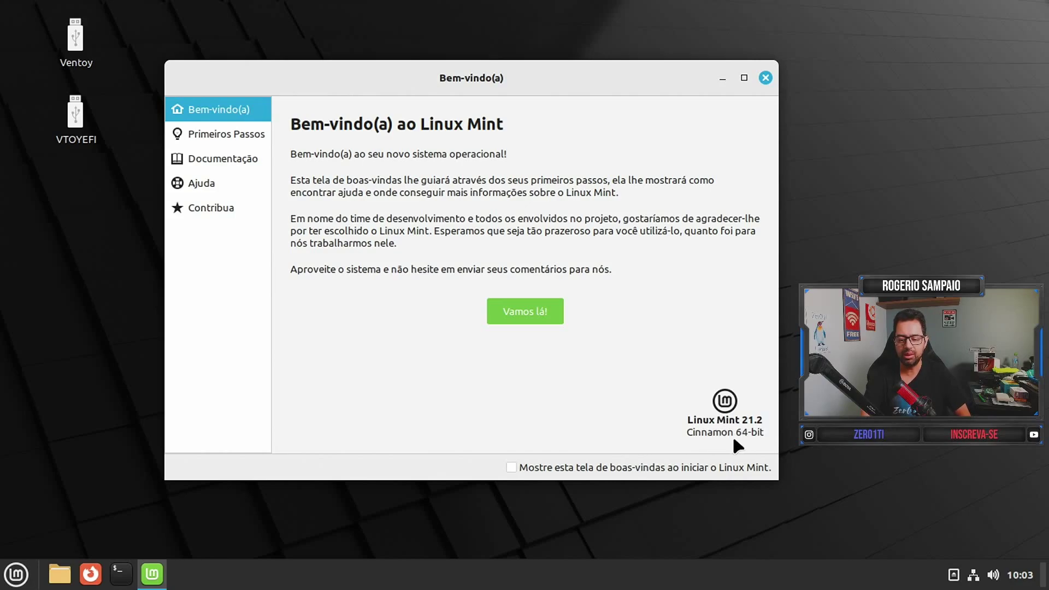
pyautogui.click(241, 133)
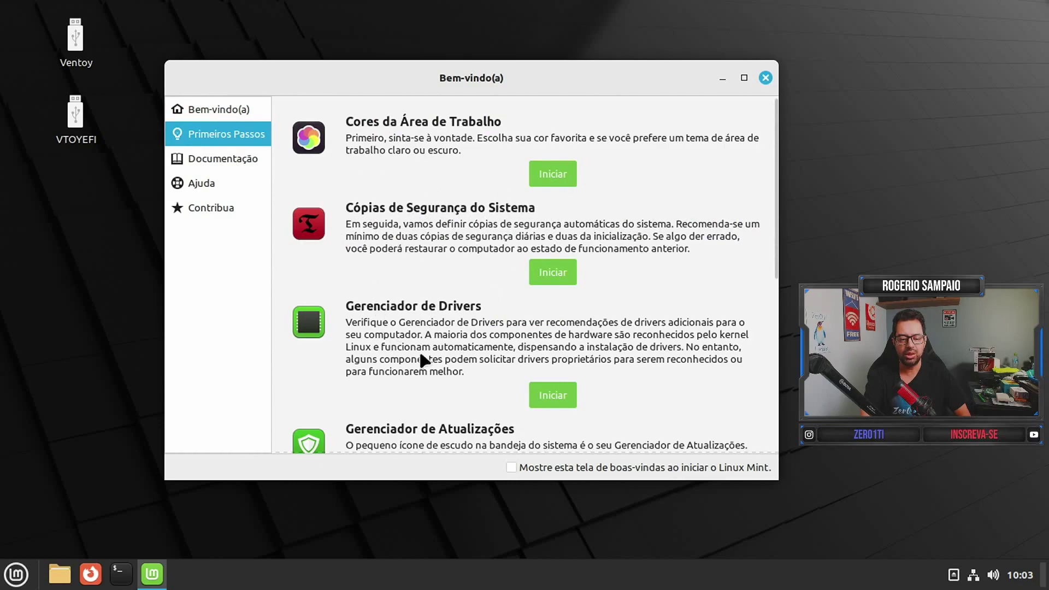
pyautogui.click(211, 159)
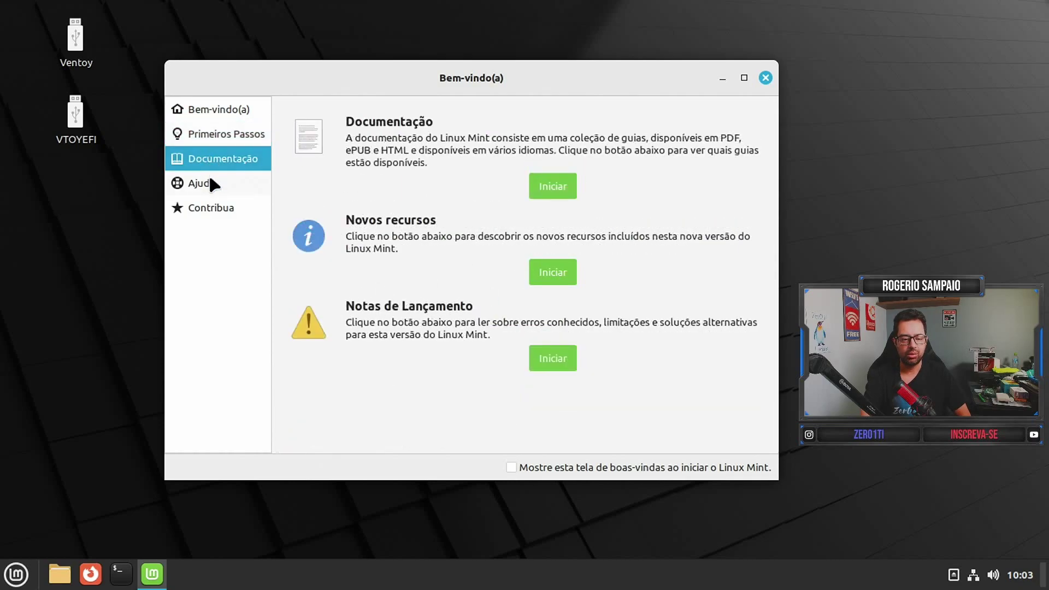